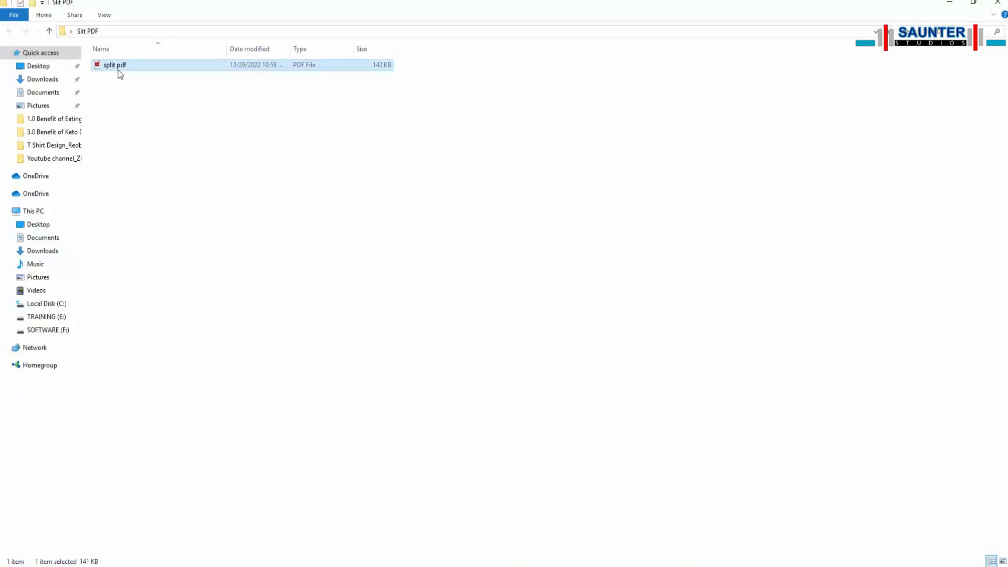
# Step: Open split pdf in Adobe Reader and browse down to page 6, Chapter 06
pyautogui.doubleClick(118, 71)
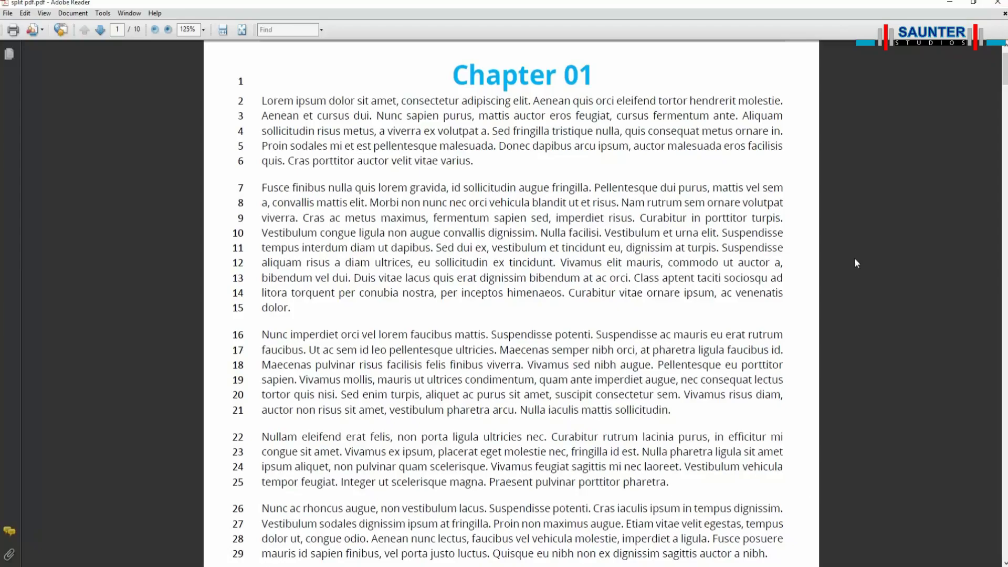
pyautogui.scroll(-10, 855, 262)
pyautogui.moveTo(1006, 121); pyautogui.dragTo(986, 315)
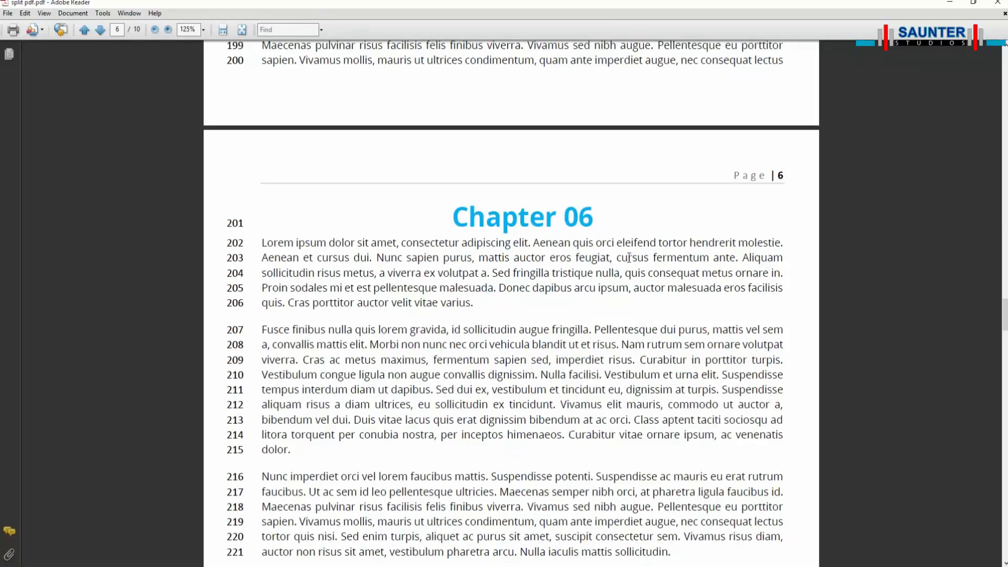
pyautogui.scroll(-1, 629, 257)
pyautogui.hotkey('ctrl', 'a')
pyautogui.click(784, 136)
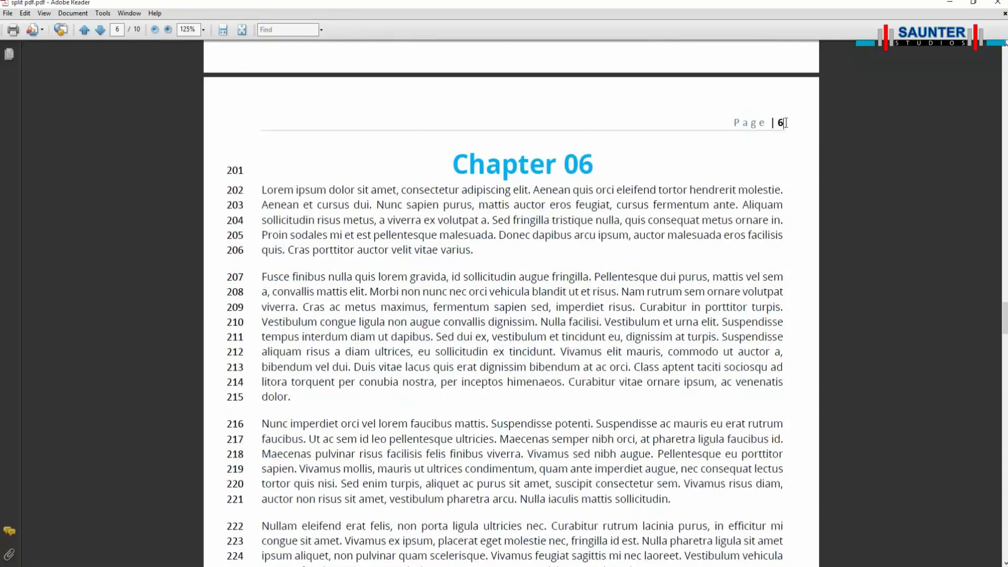
pyautogui.moveTo(785, 126); pyautogui.dragTo(727, 116)
pyautogui.click(726, 117)
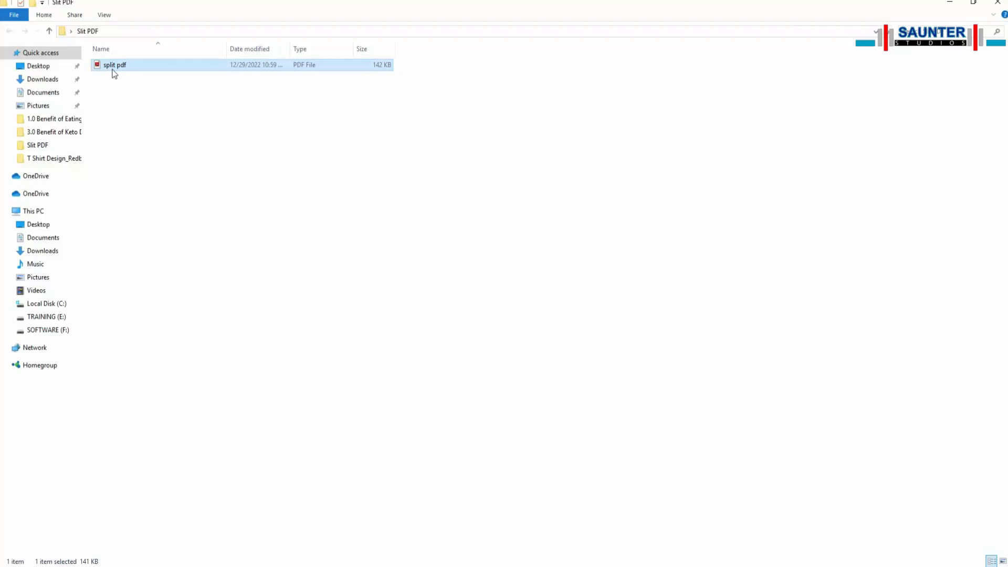
# Step: Open split pdf with Google Chrome and close the duplicate tab
pyautogui.rightClick(112, 70)
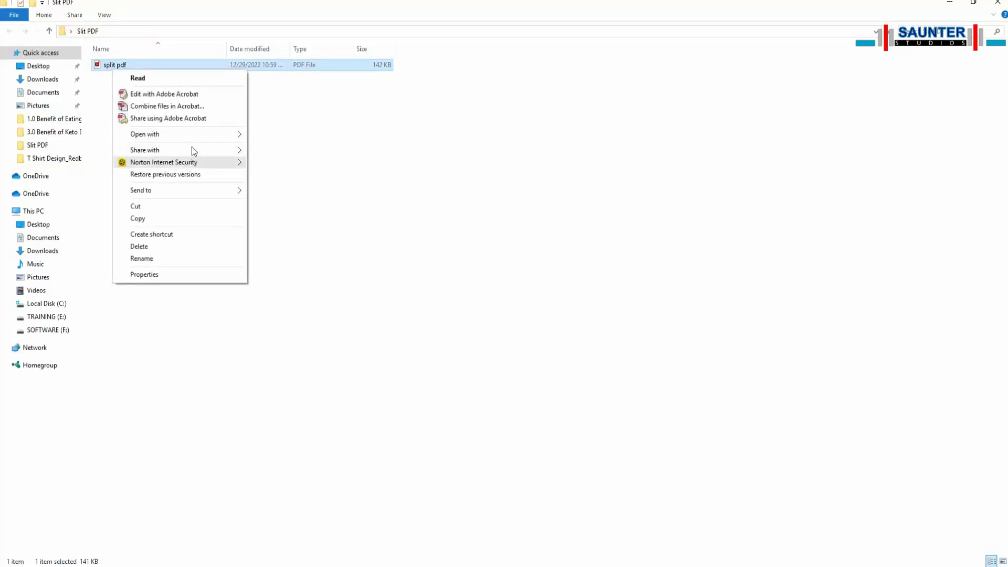
pyautogui.moveTo(231, 136)
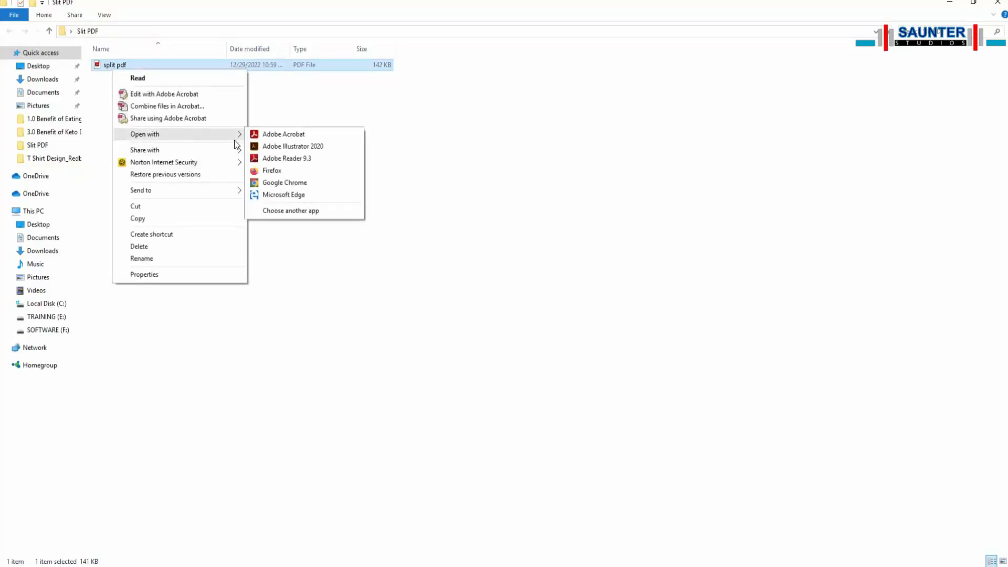
pyautogui.click(301, 185)
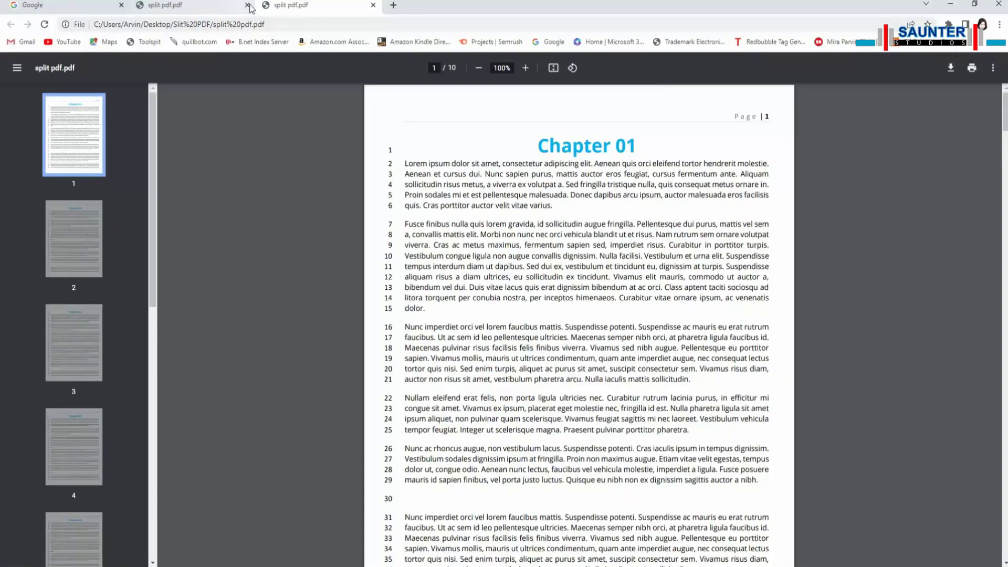
pyautogui.click(248, 5)
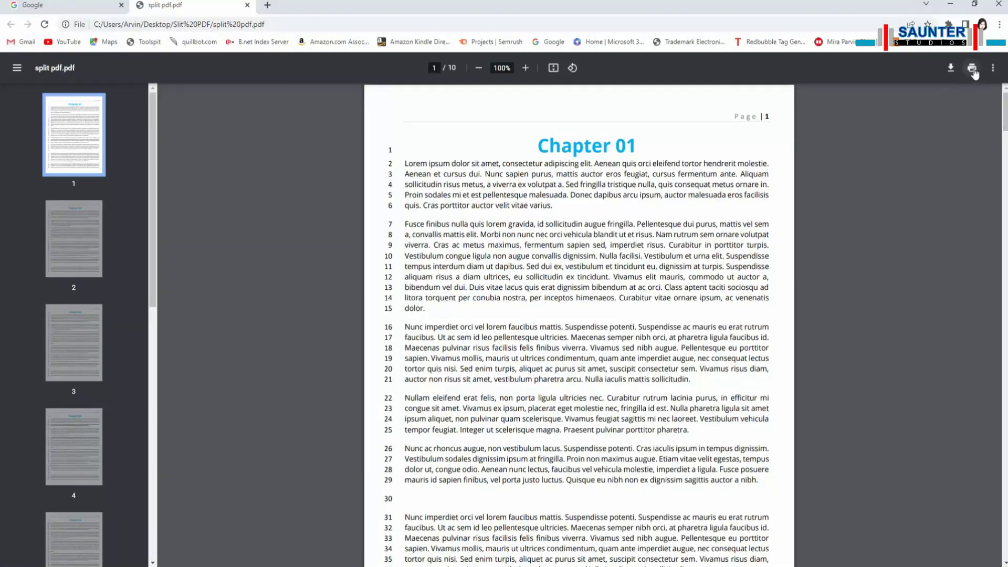
# Step: Set Chrome's print pages to a custom range of page 6 only
pyautogui.hotkey('ctrl', 'p')
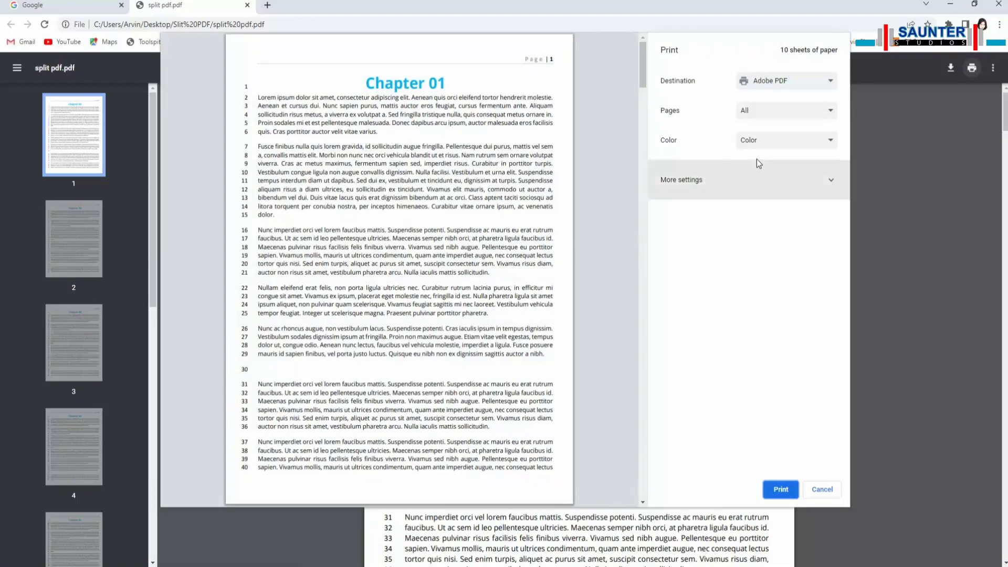
pyautogui.click(760, 116)
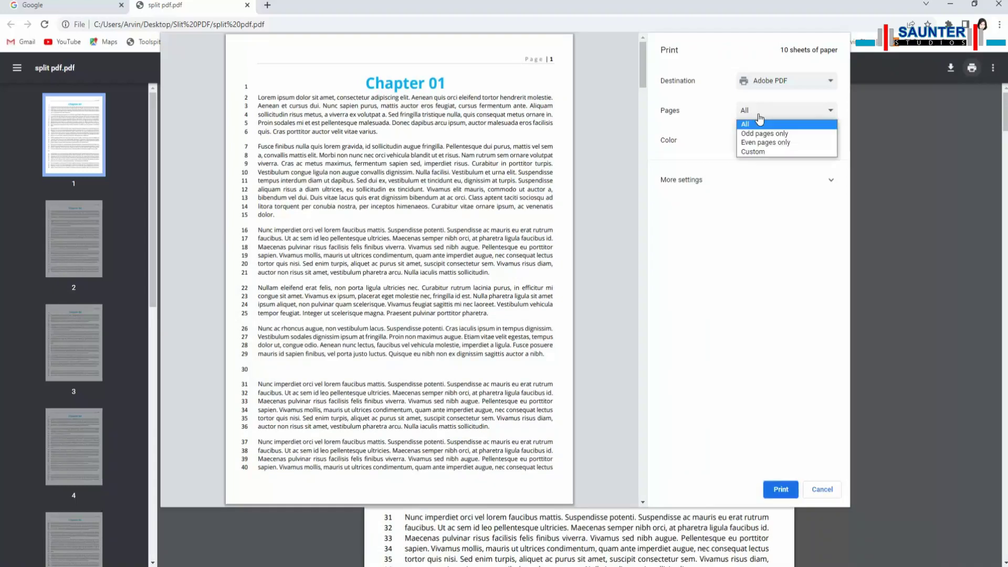
pyautogui.click(763, 153)
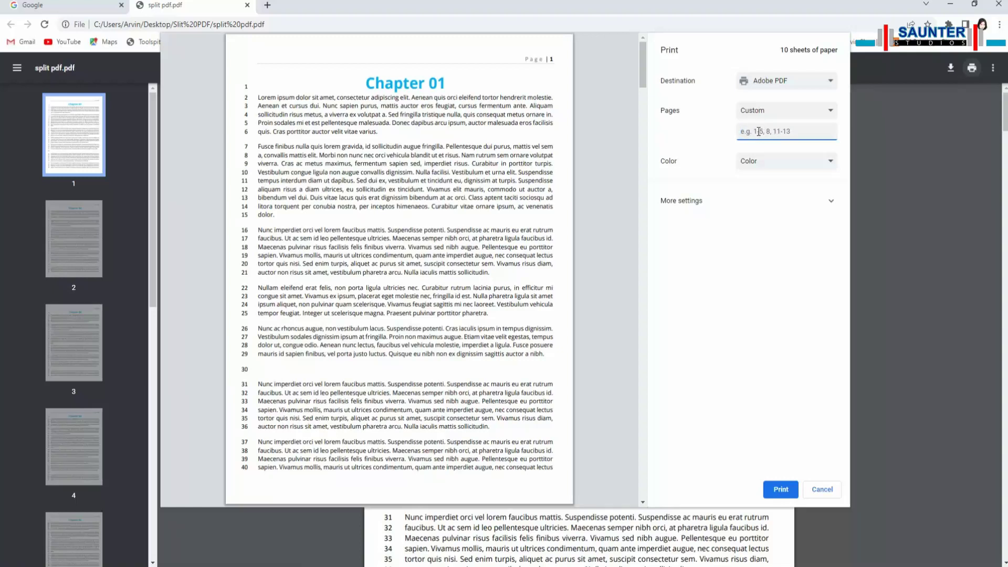
pyautogui.write('6')
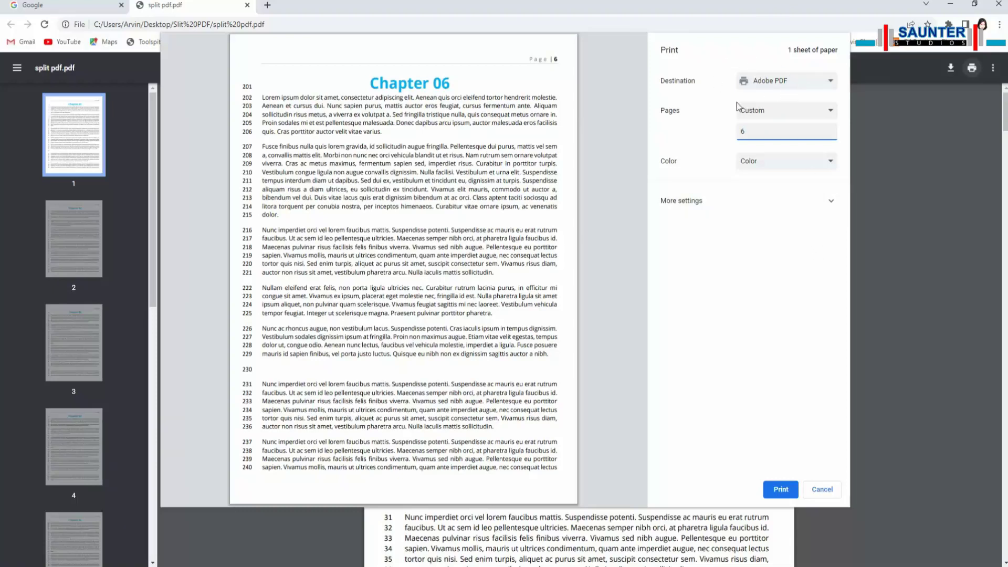
pyautogui.click(772, 83)
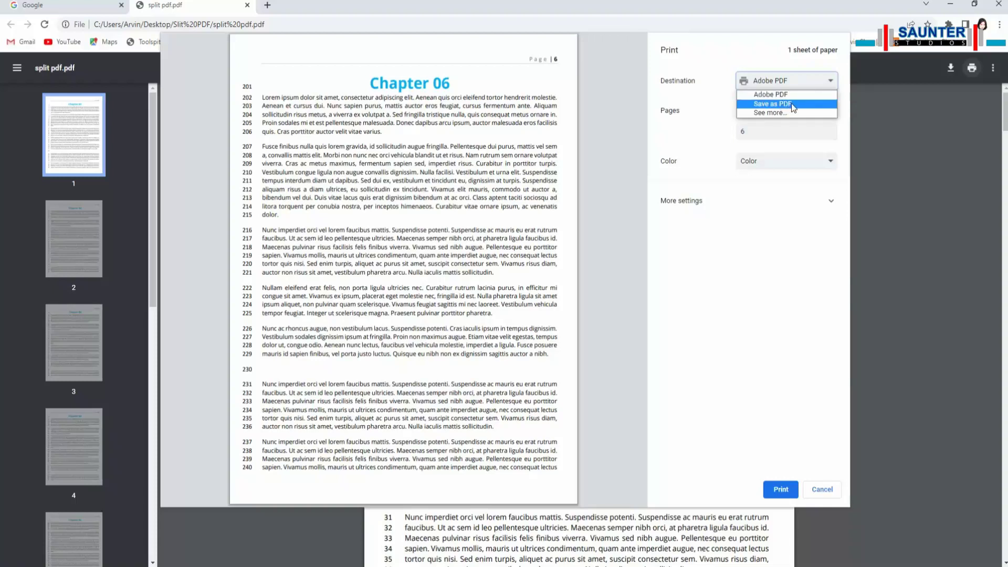
# Step: Save page 6 as PDF 'split pdf Page No. 06' in the Slit PDF folder
pyautogui.click(792, 103)
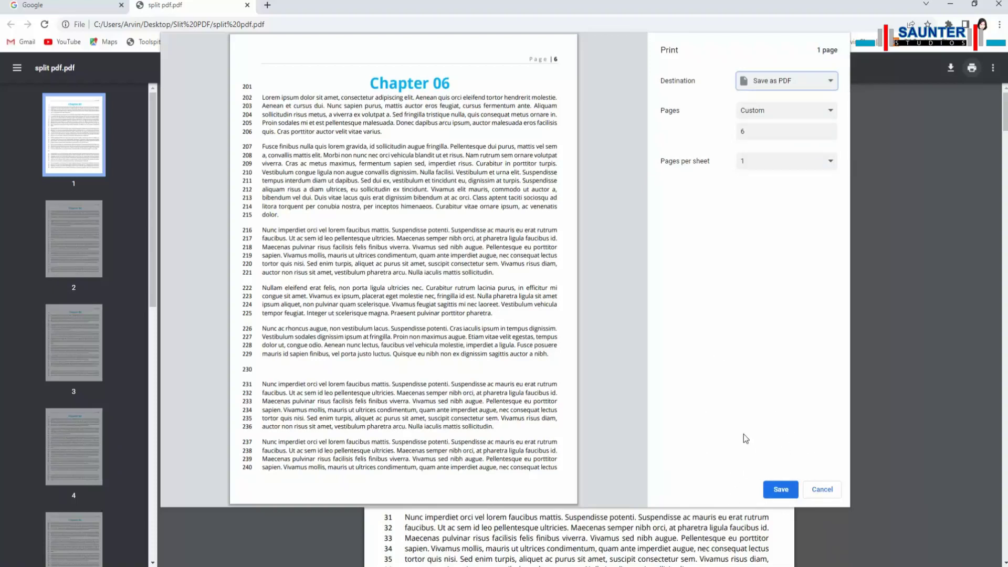
pyautogui.click(781, 490)
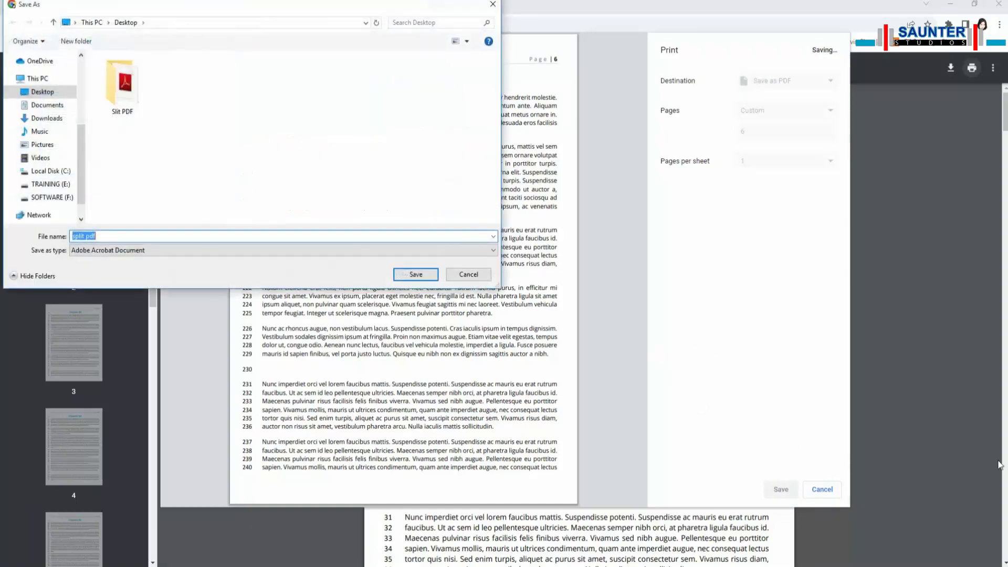
pyautogui.doubleClick(123, 84)
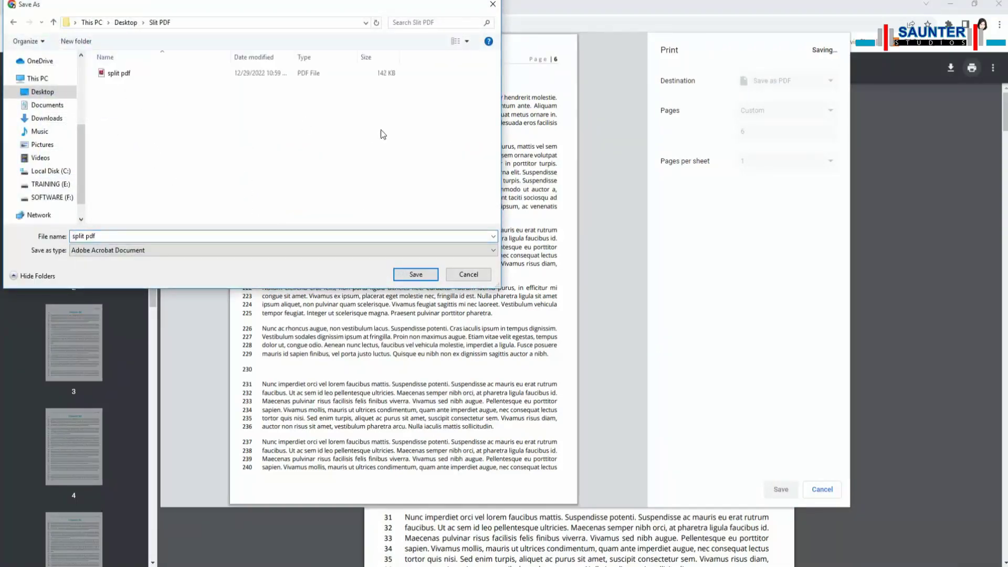
pyautogui.click(90, 234)
pyautogui.click(139, 238)
pyautogui.click(412, 275)
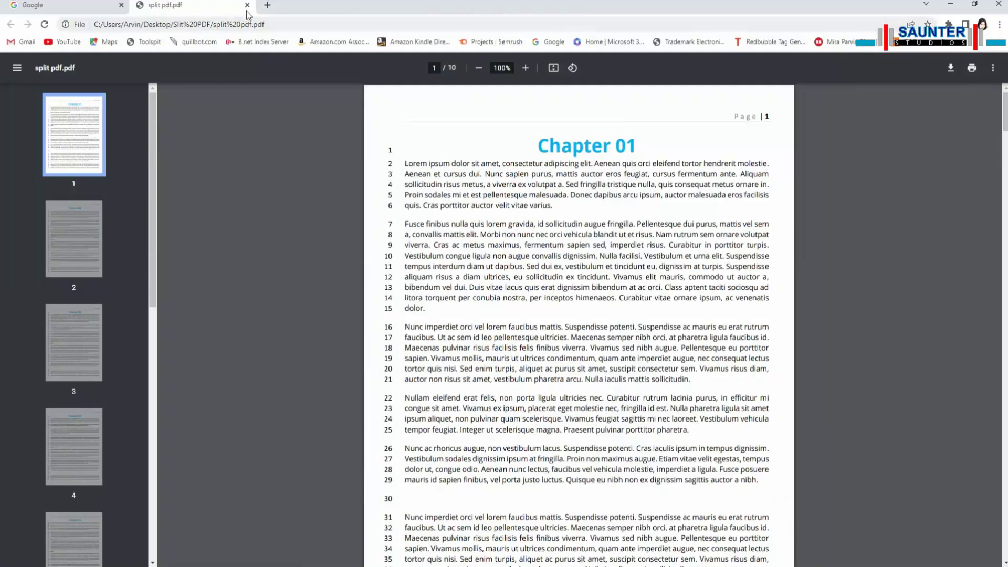
# Step: Minimize Chrome and check split pdf Page No. 06 in Adobe Reader shows only Chapter 06
pyautogui.click(951, 4)
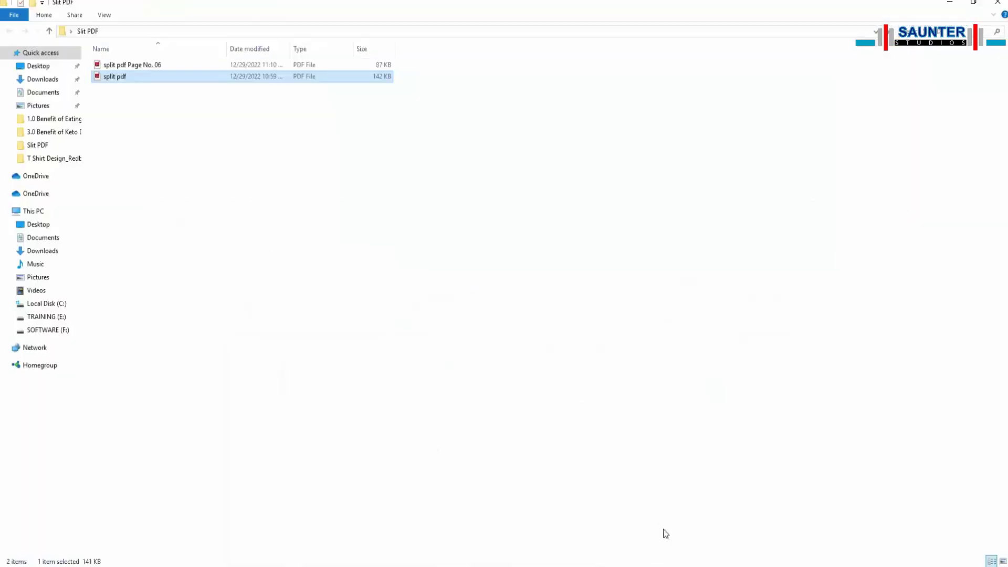
pyautogui.doubleClick(146, 68)
pyautogui.scroll(5, 633, 415)
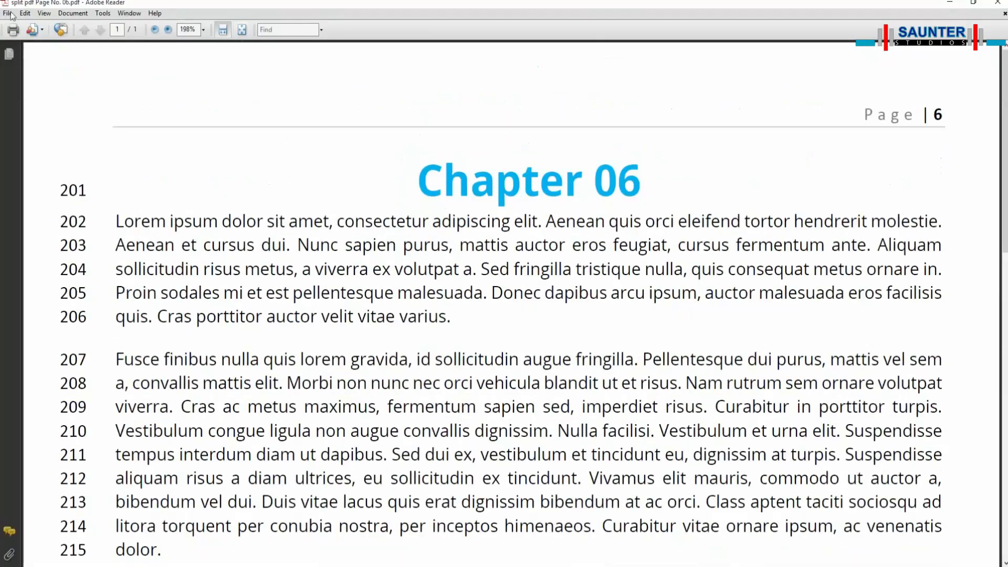
pyautogui.scroll(-10, 665, 201)
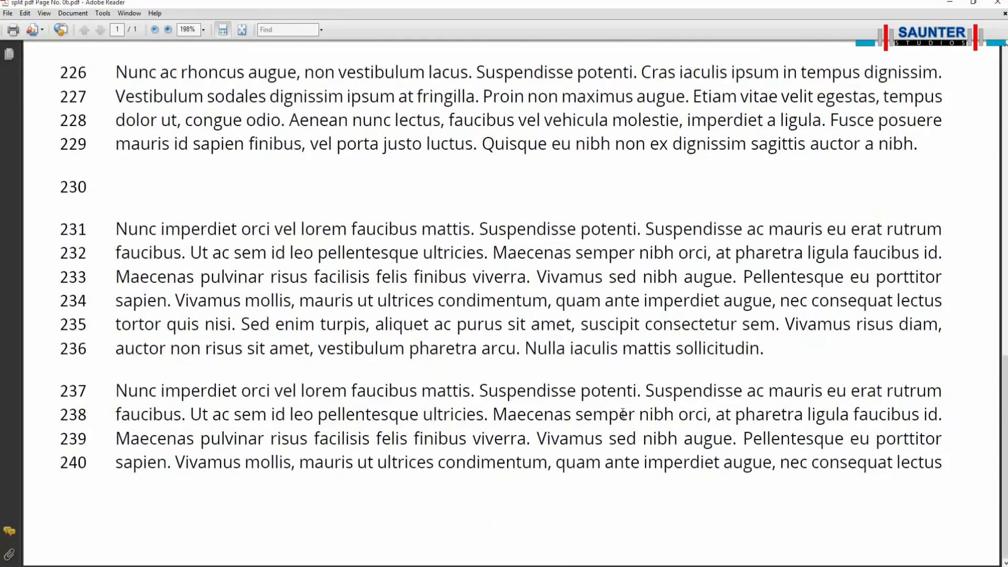
pyautogui.scroll(5, 623, 413)
pyautogui.keyDown('ctrl'); pyautogui.scroll(-2, 625, 316); pyautogui.keyUp('ctrl')
pyautogui.scroll(-3, 625, 261)
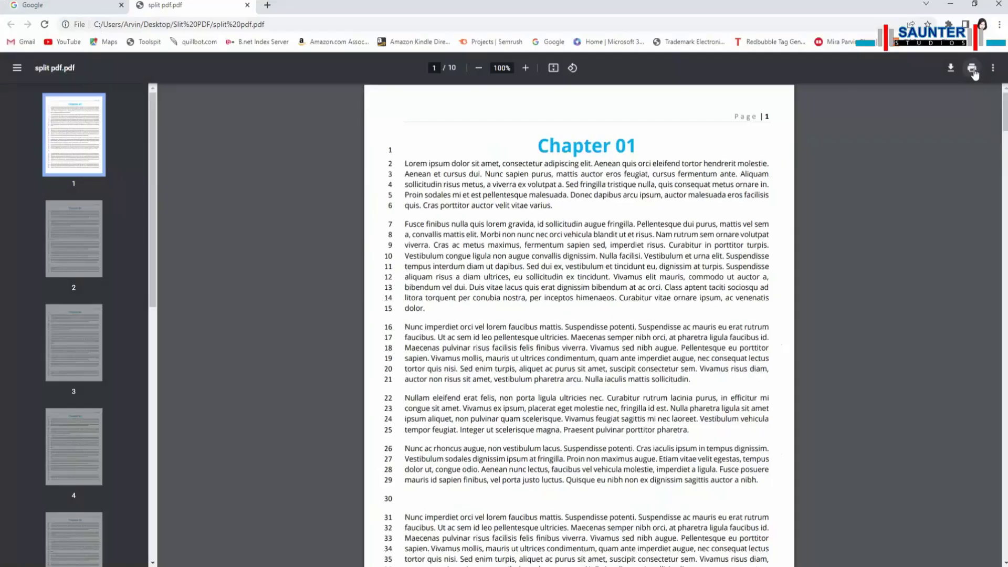
# Step: Print pages 6-9 of split pdf.pdf to Save as PDF using a custom range
pyautogui.click(972, 68)
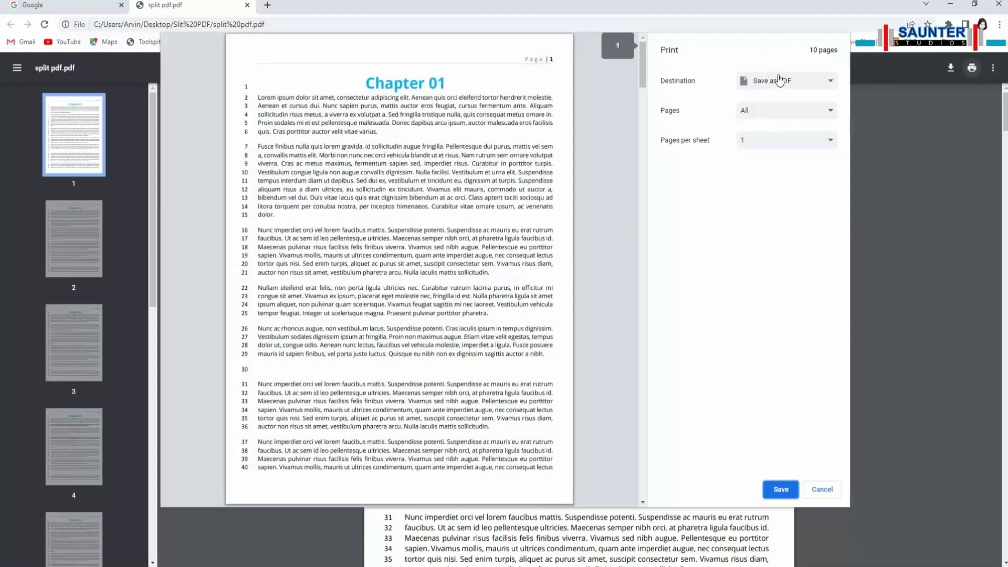
pyautogui.click(773, 110)
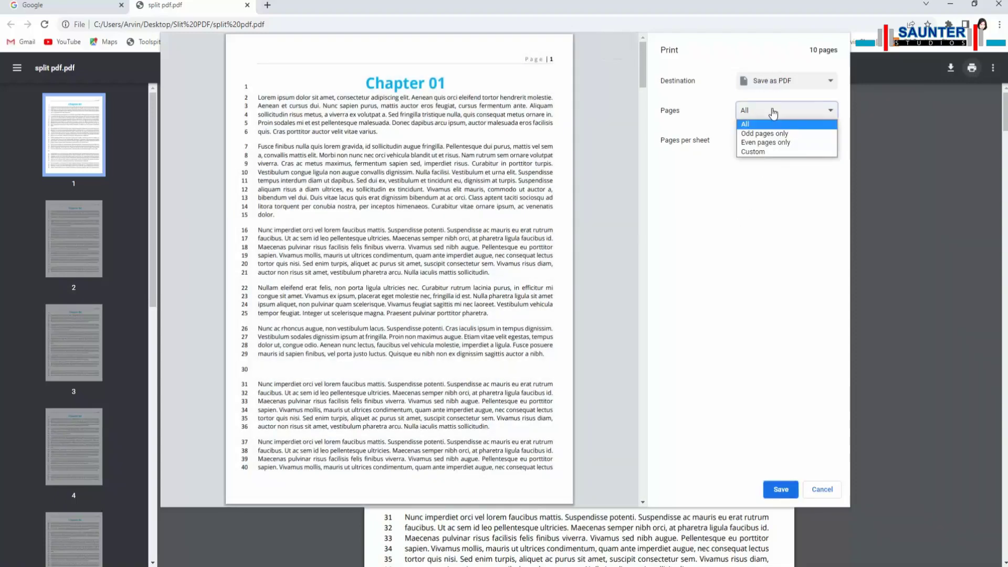
pyautogui.click(760, 152)
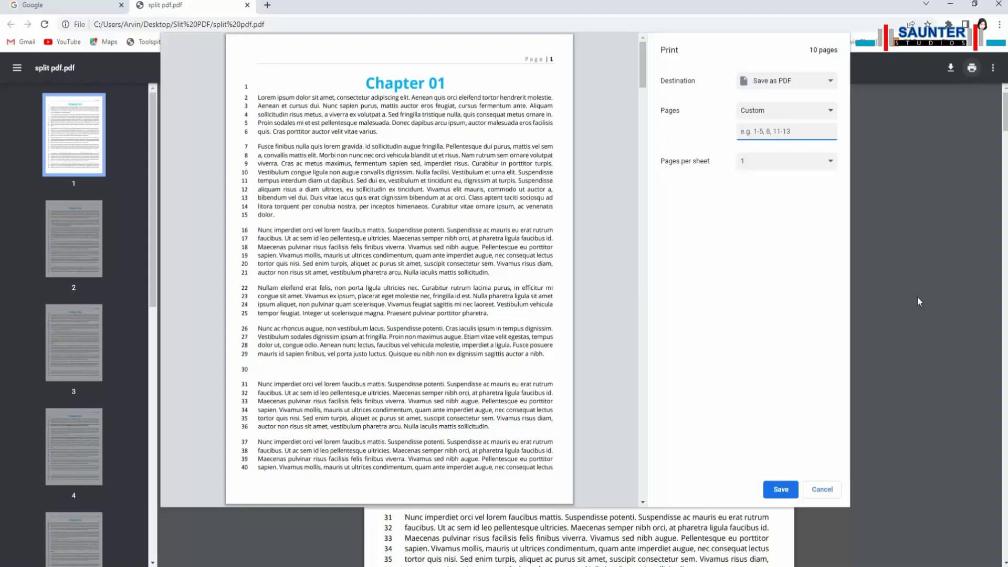
pyautogui.write('6')
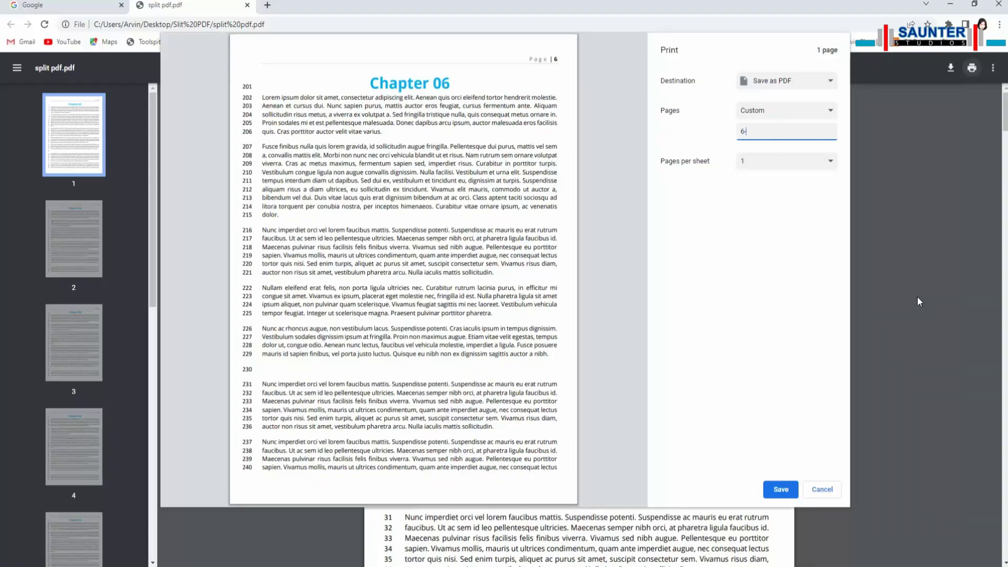
pyautogui.write('-9')
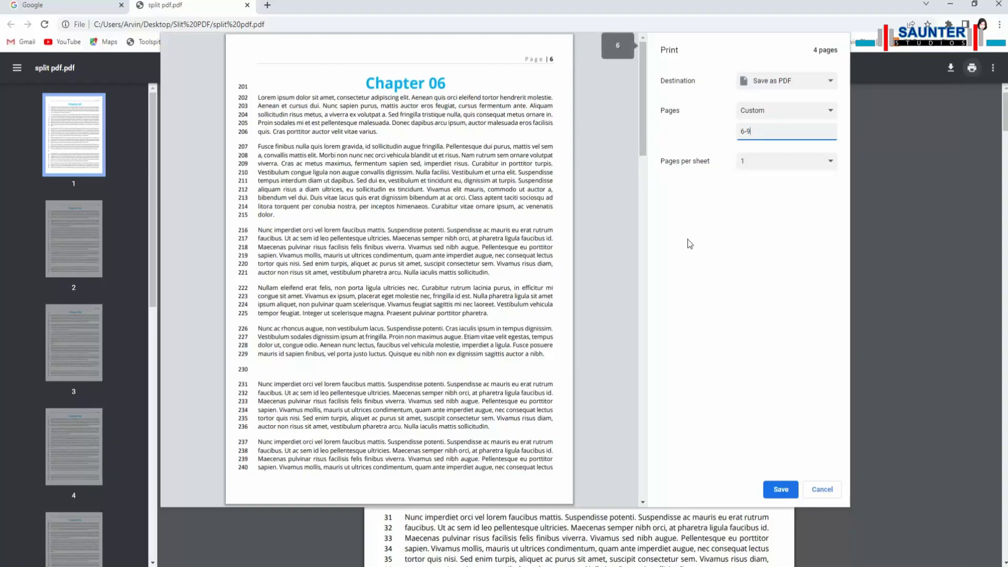
pyautogui.click(783, 491)
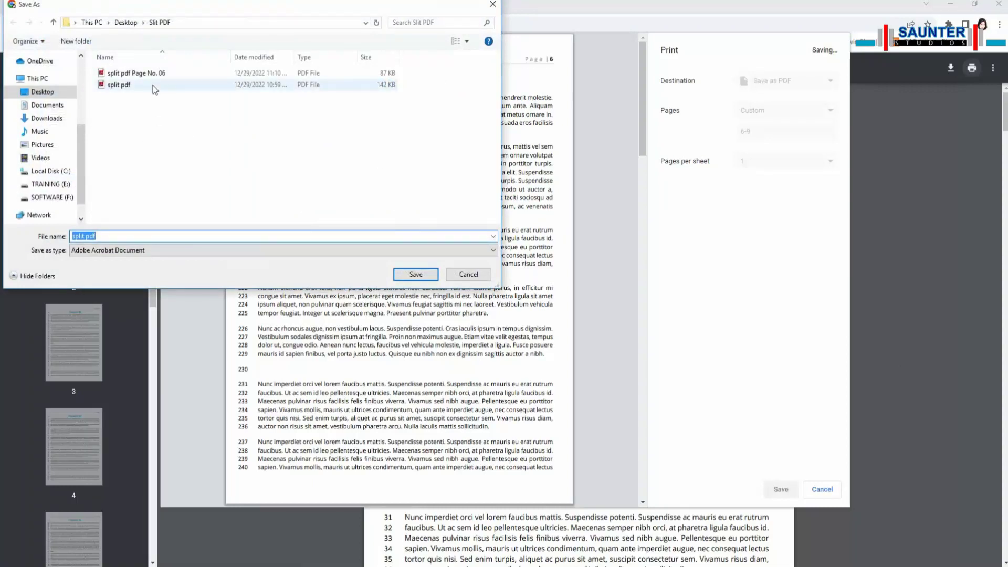
# Step: Save the file as 'split pdf Page No. 06 to 09'
pyautogui.click(122, 236)
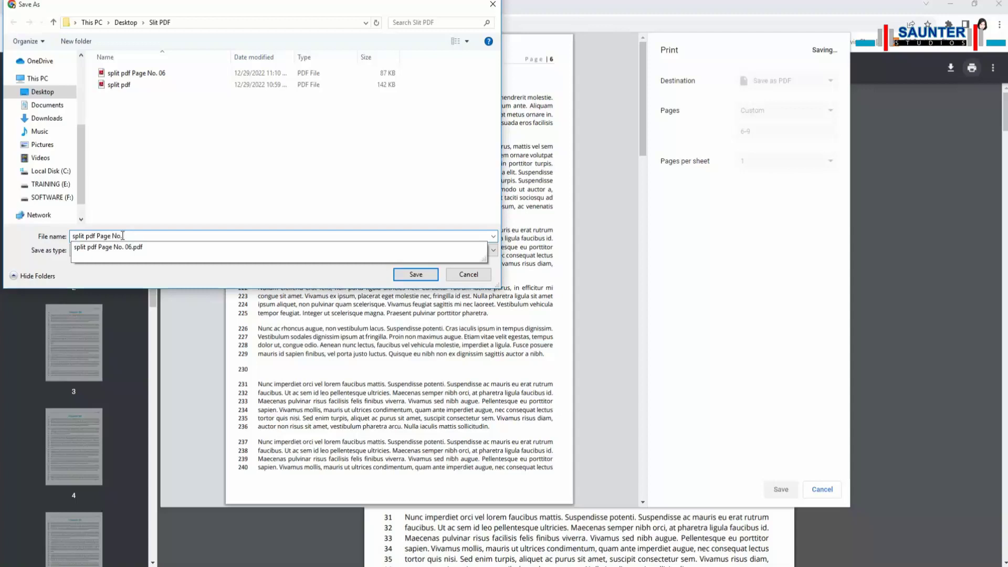
pyautogui.write('Page No. 06 to 09')
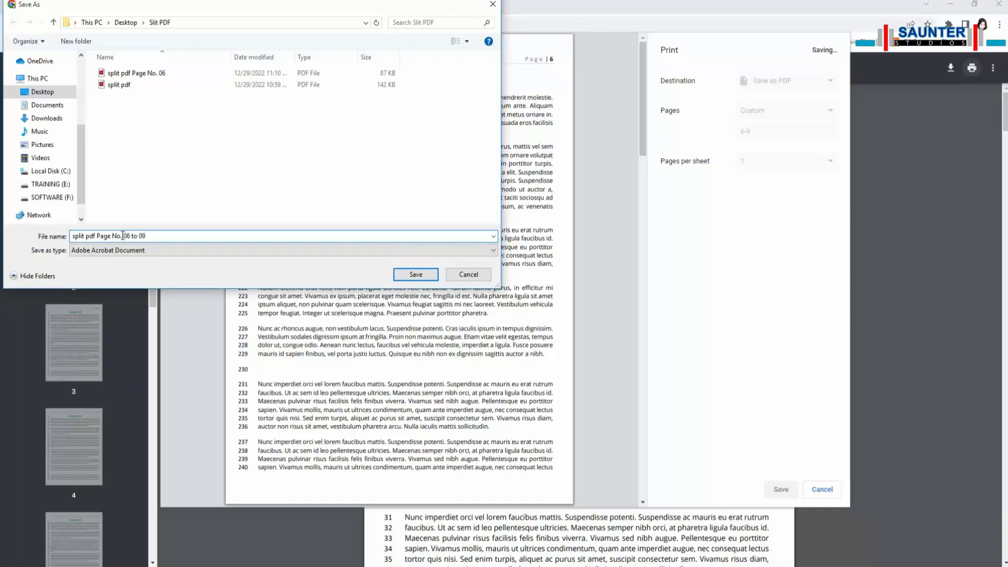
pyautogui.click(416, 274)
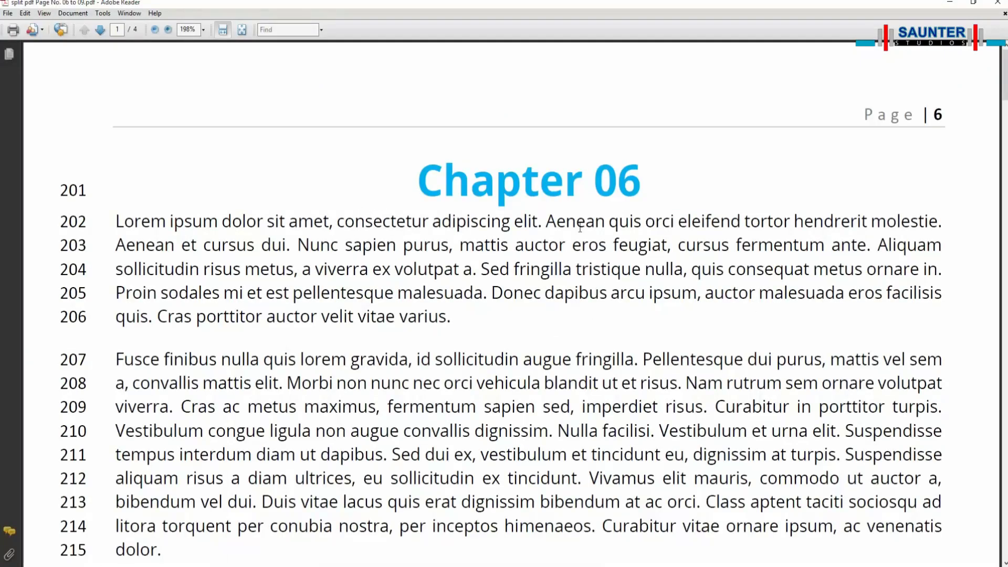
# Step: Scroll the new PDF to confirm Chapters 06 through 09, then close Adobe Reader
pyautogui.scroll(-15, 535, 193)
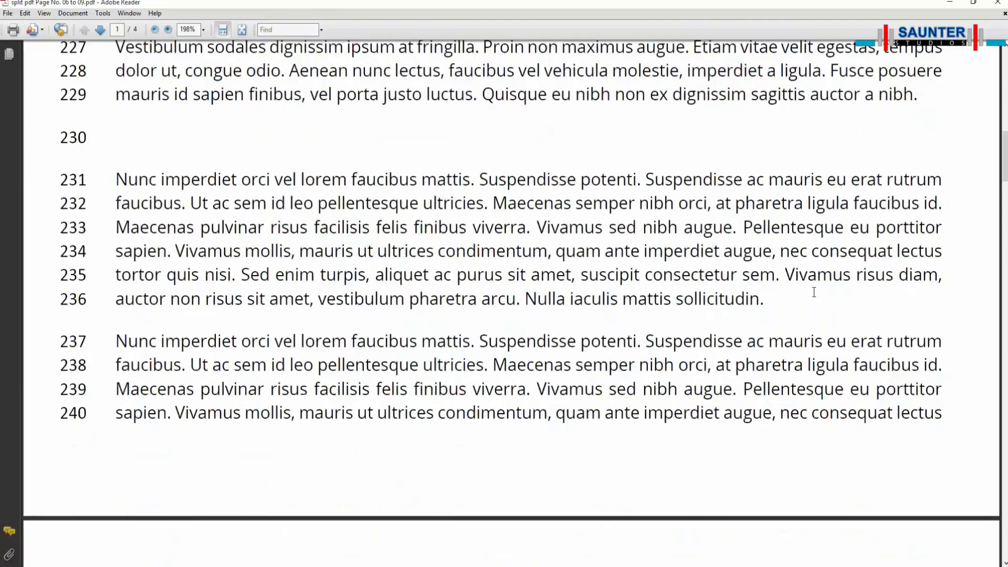
pyautogui.scroll(-20, 991, 367)
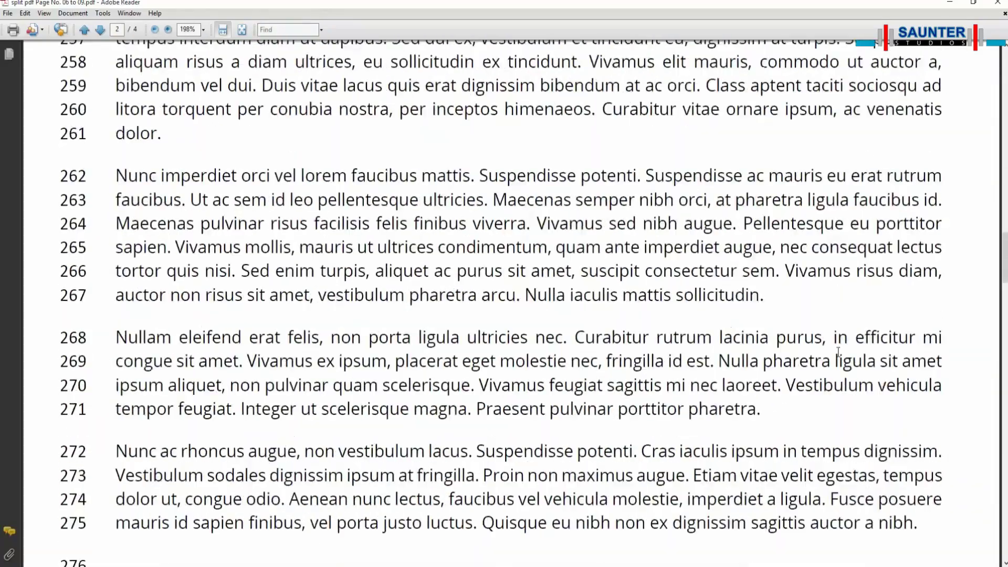
pyautogui.scroll(-20, 961, 368)
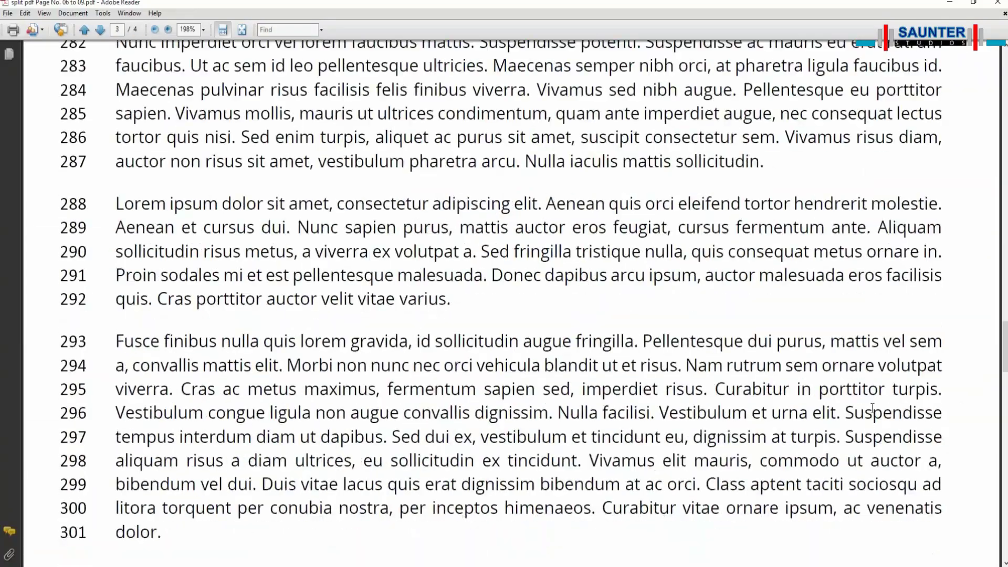
pyautogui.scroll(-15, 882, 408)
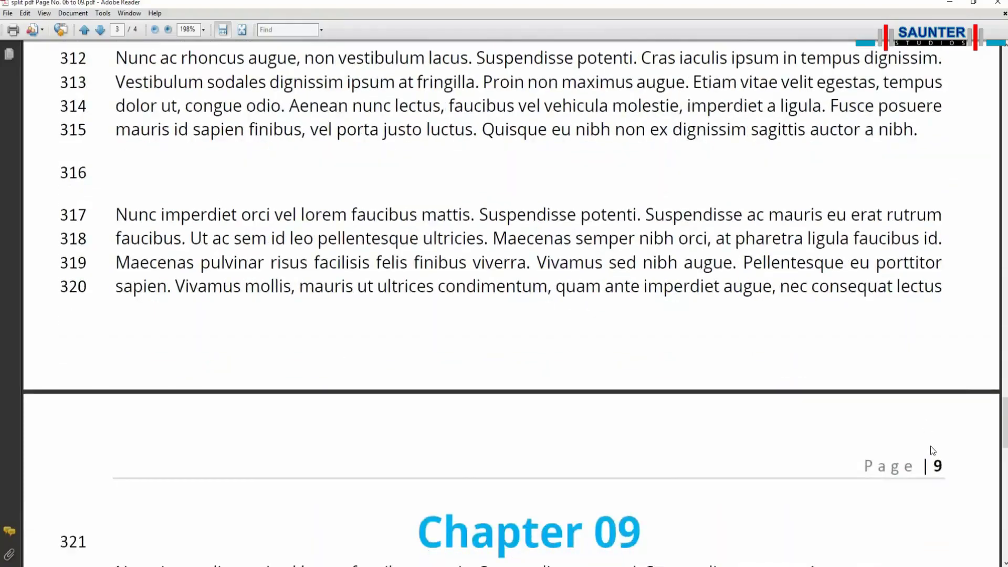
pyautogui.scroll(-8, 846, 456)
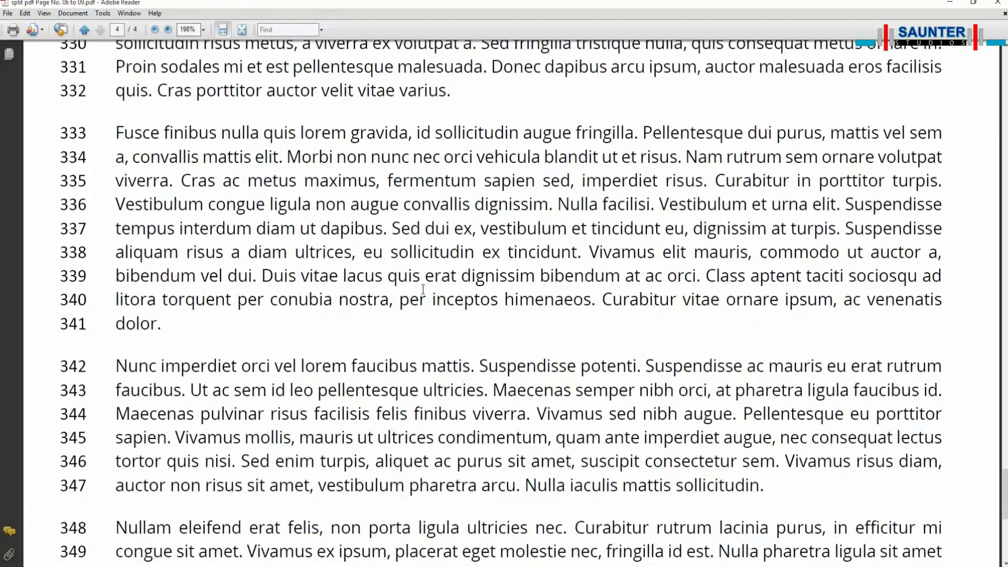
pyautogui.scroll(-8, 423, 289)
pyautogui.scroll(8, 386, 308)
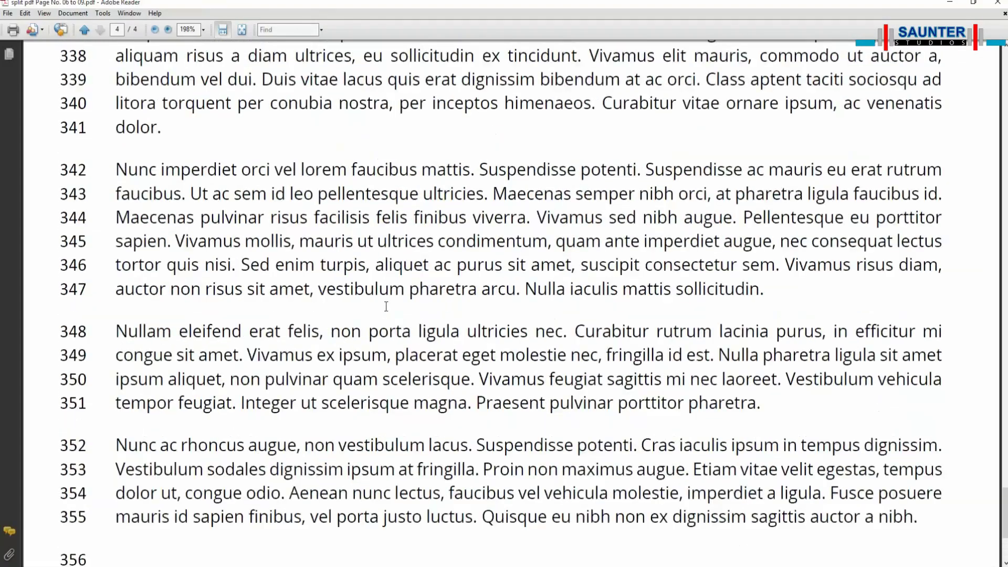
pyautogui.click(998, 4)
# Step: Open split pdf.pdf in Chrome and print odd pages only to Save as PDF
pyautogui.doubleClick(114, 88)
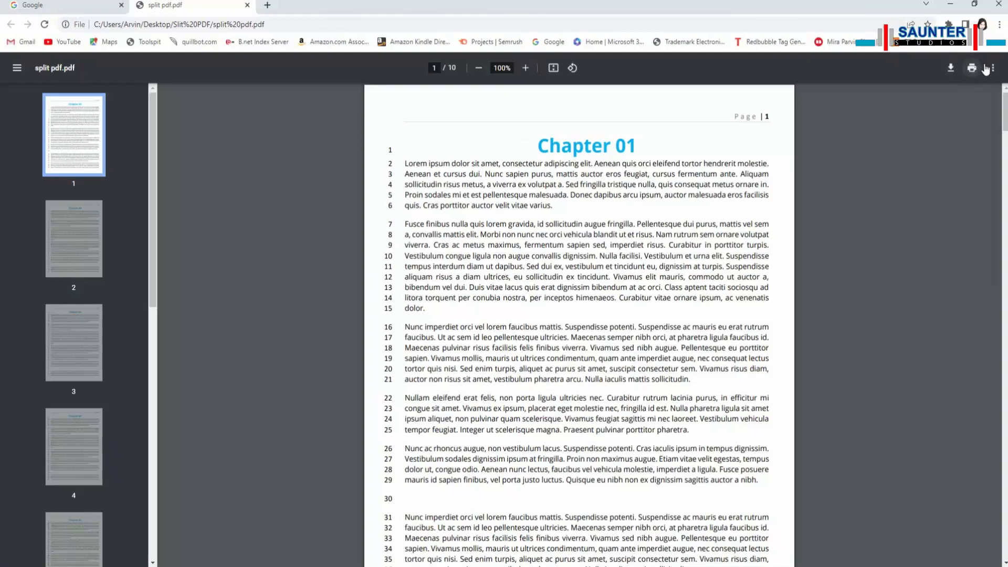
pyautogui.click(973, 68)
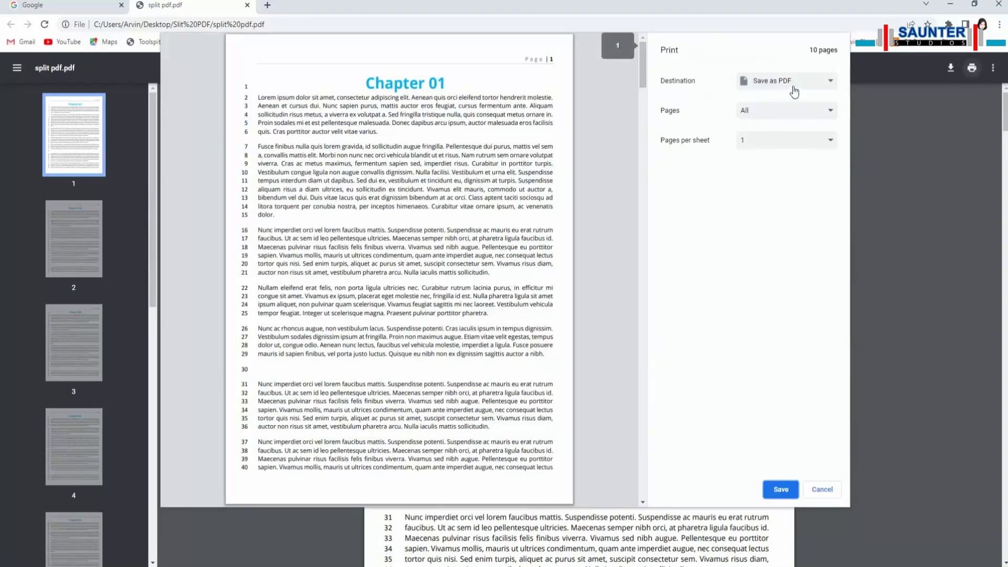
pyautogui.click(762, 112)
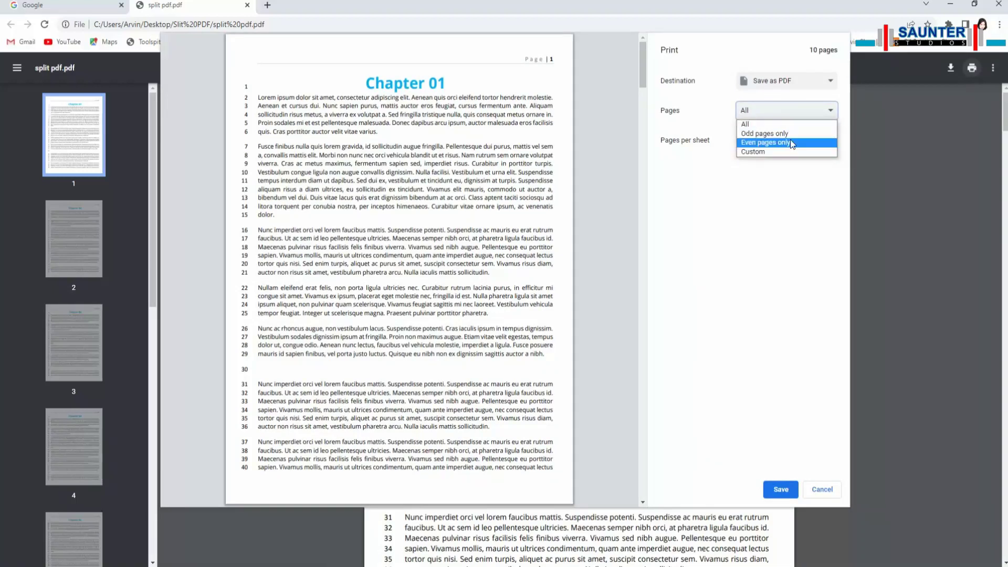
pyautogui.click(764, 133)
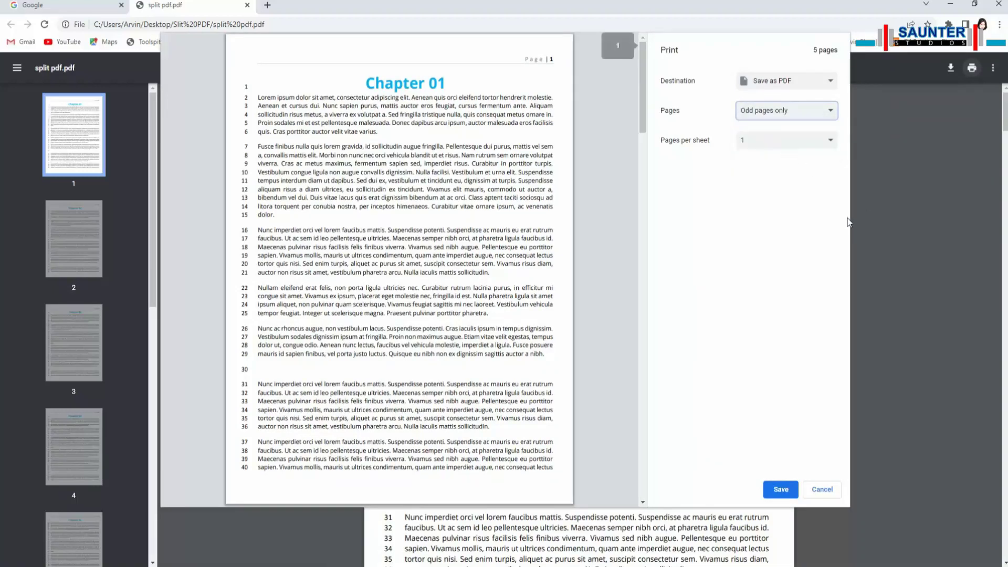
pyautogui.click(781, 489)
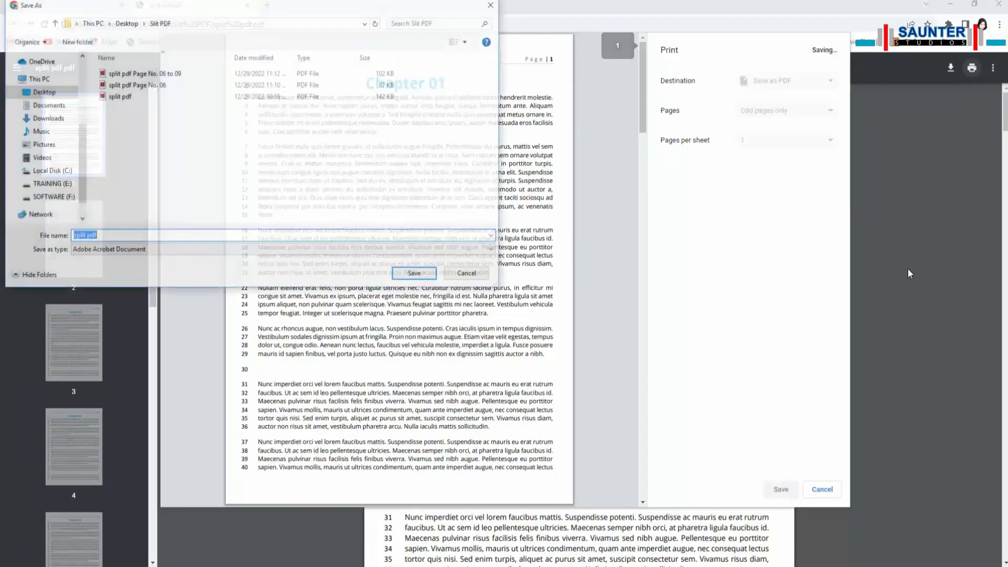
# Step: Save the odd-pages file as 'split pdf Odd Pages'
pyautogui.click(122, 237)
pyautogui.write('0')
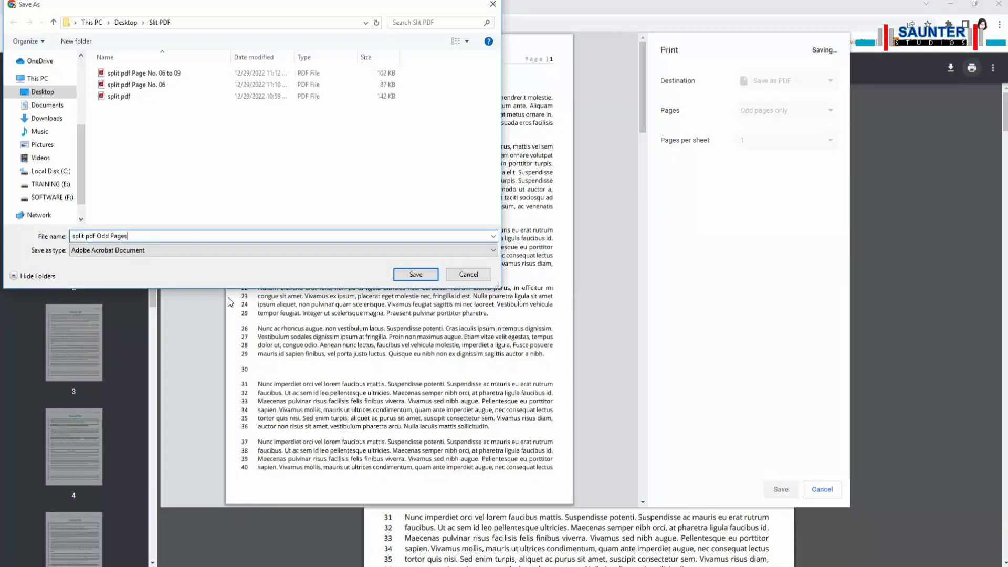
pyautogui.click(416, 275)
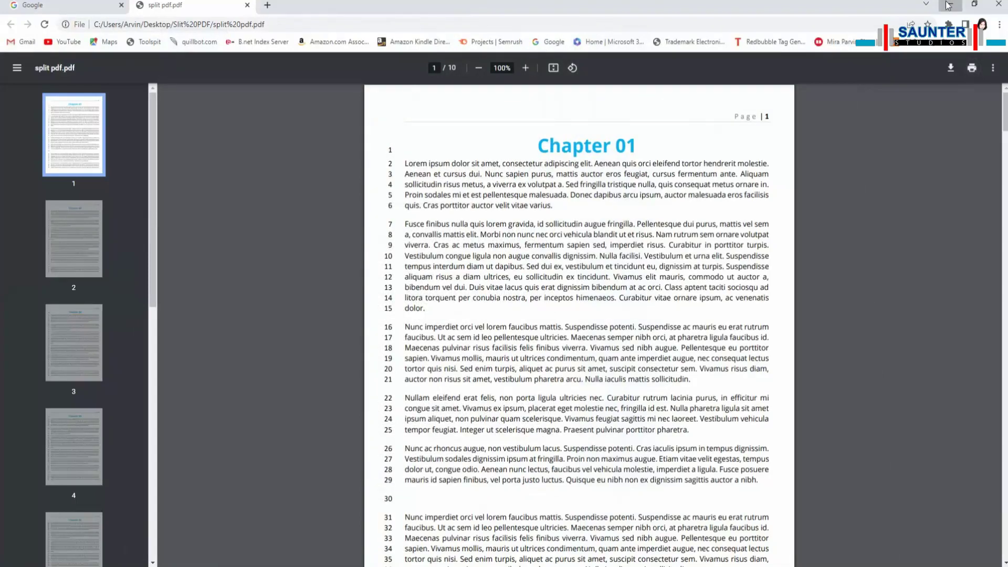
# Step: Check split pdf Odd Pages in Adobe Reader shows pages 1, 3, 5, 7, 9, then close it
pyautogui.click(949, 5)
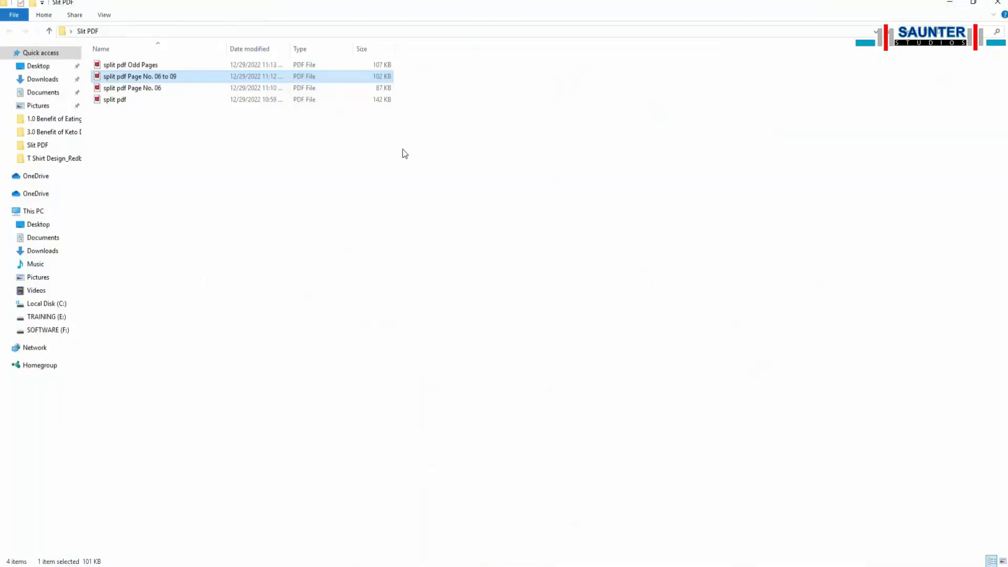
pyautogui.doubleClick(128, 66)
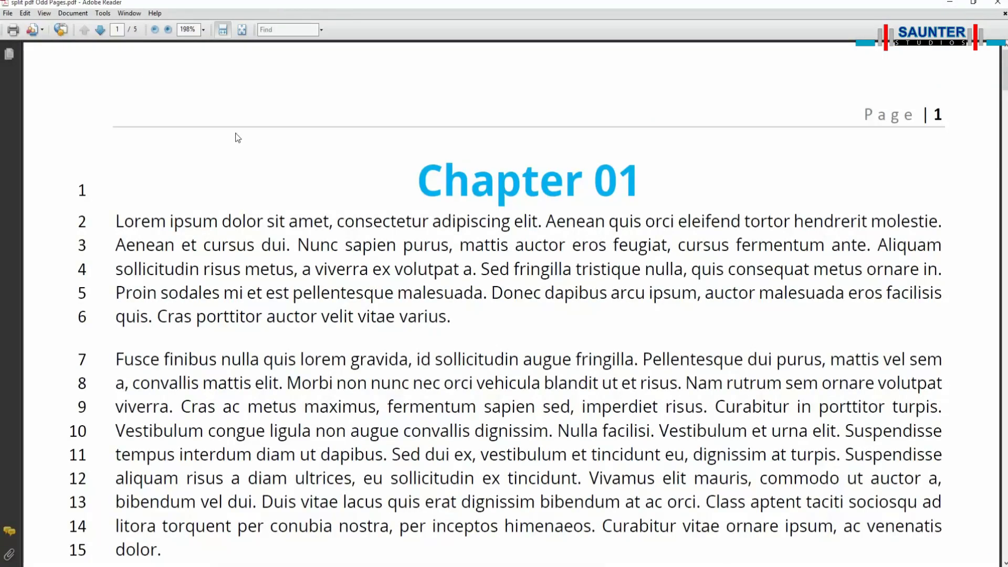
pyautogui.scroll(-15, 896, 144)
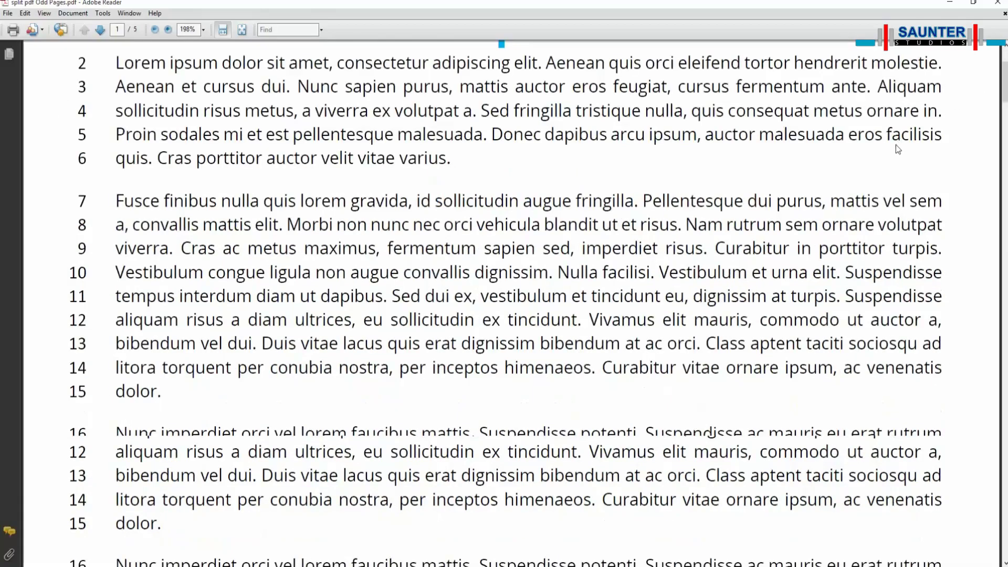
pyautogui.scroll(-20, 893, 322)
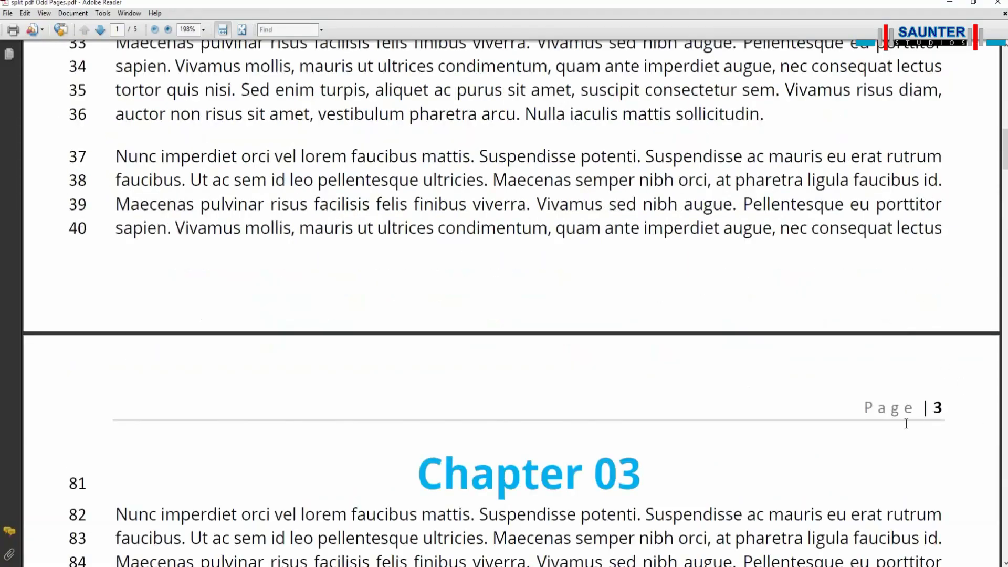
pyautogui.scroll(-12, 953, 439)
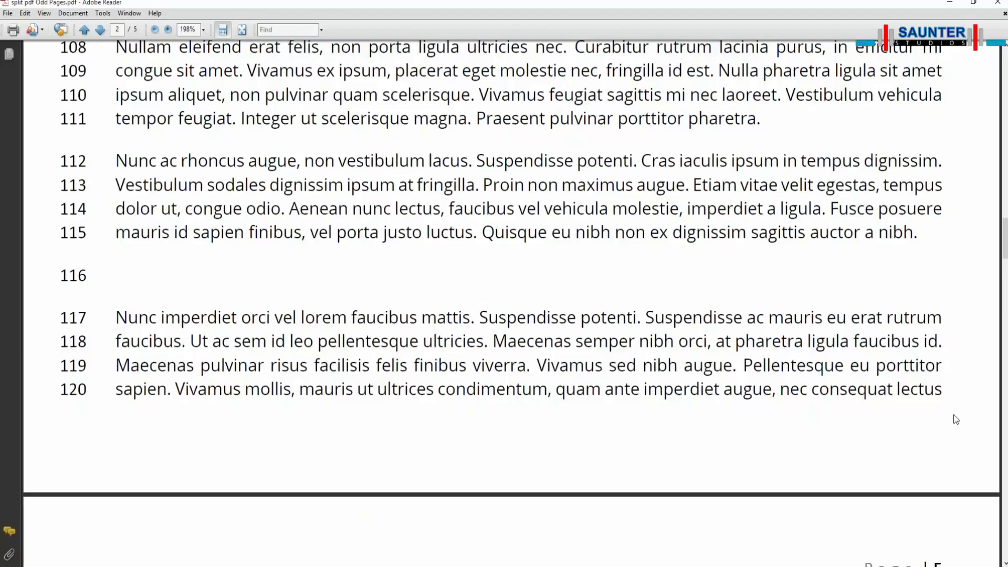
pyautogui.scroll(-15, 919, 397)
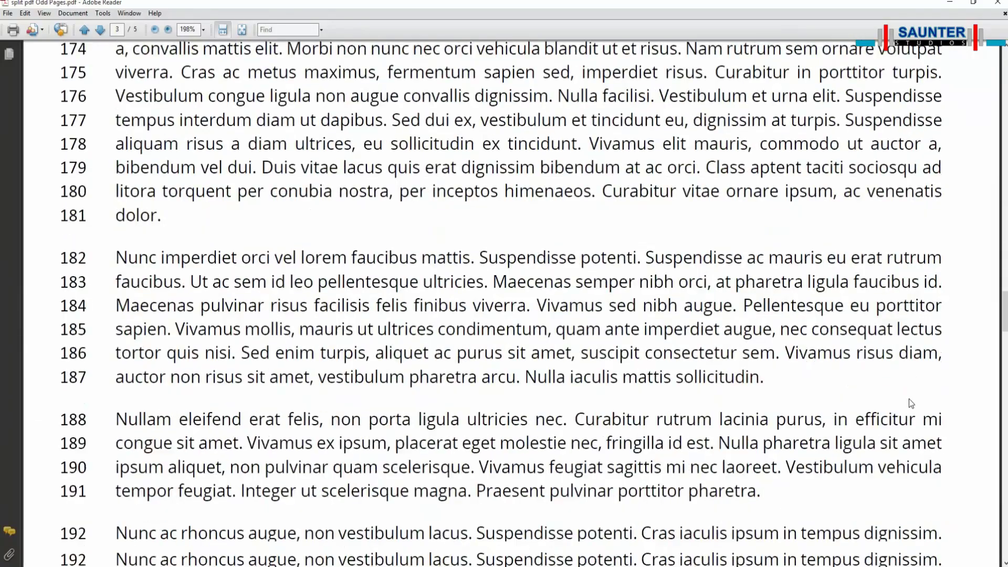
pyautogui.scroll(-15, 873, 408)
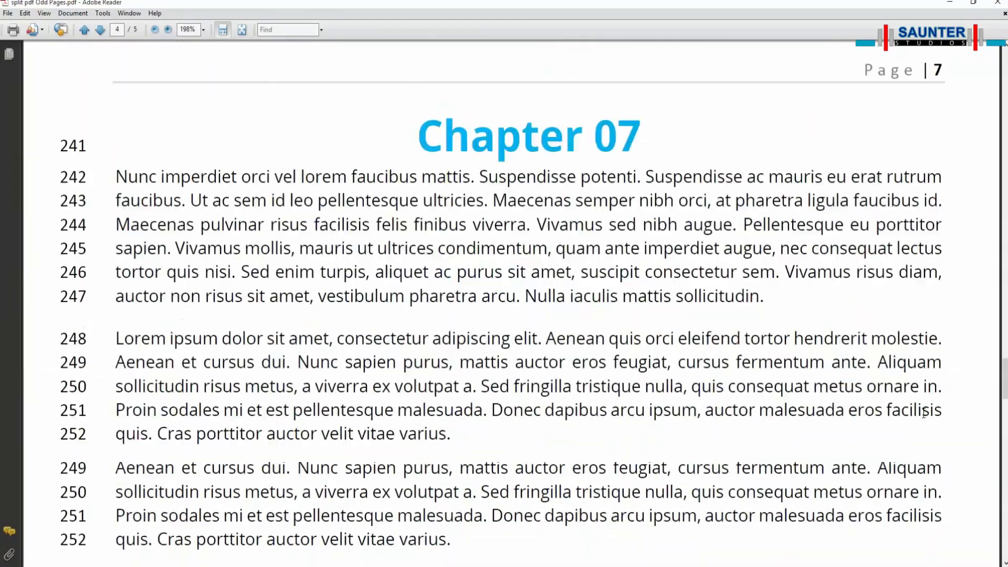
pyautogui.scroll(-4, 873, 408)
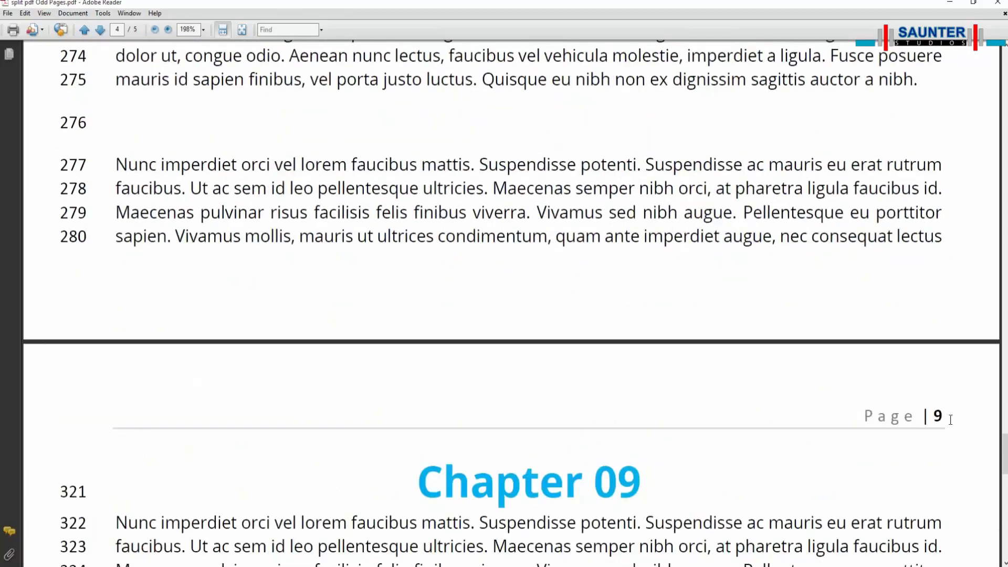
pyautogui.scroll(-12, 937, 425)
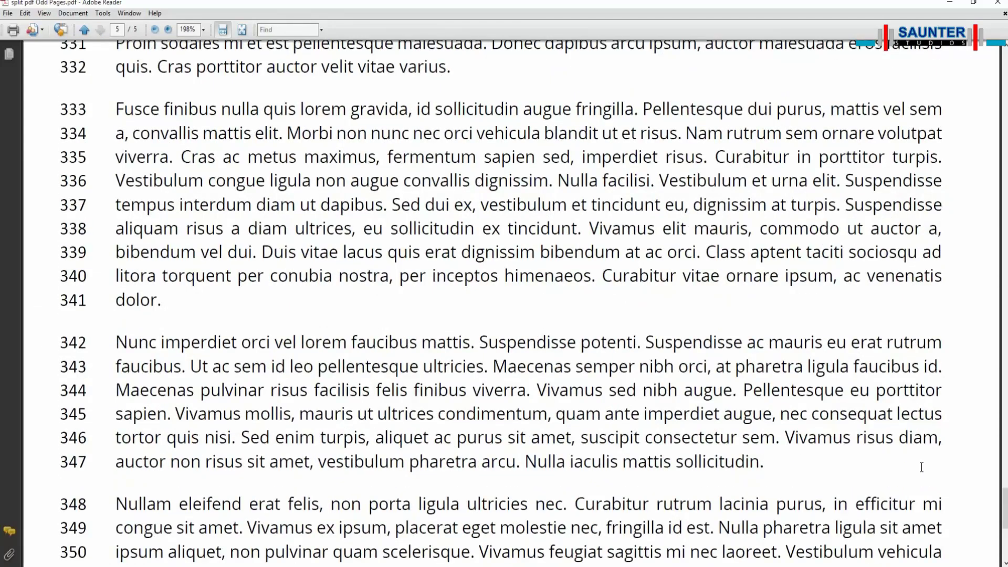
pyautogui.scroll(-1, 923, 465)
pyautogui.click(998, 6)
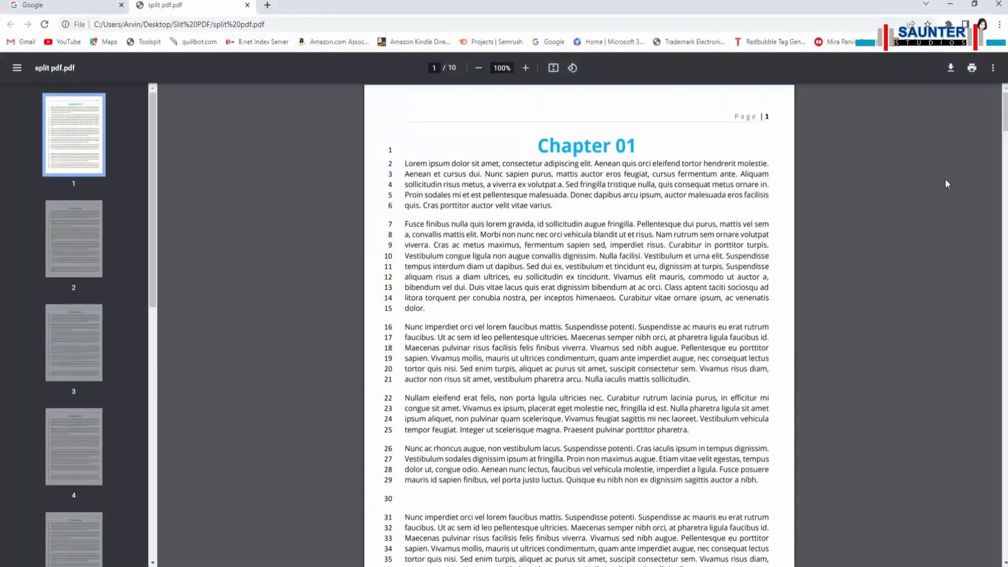
# Step: Set Chrome's print options for split pdf to output even pages only
pyautogui.click(973, 71)
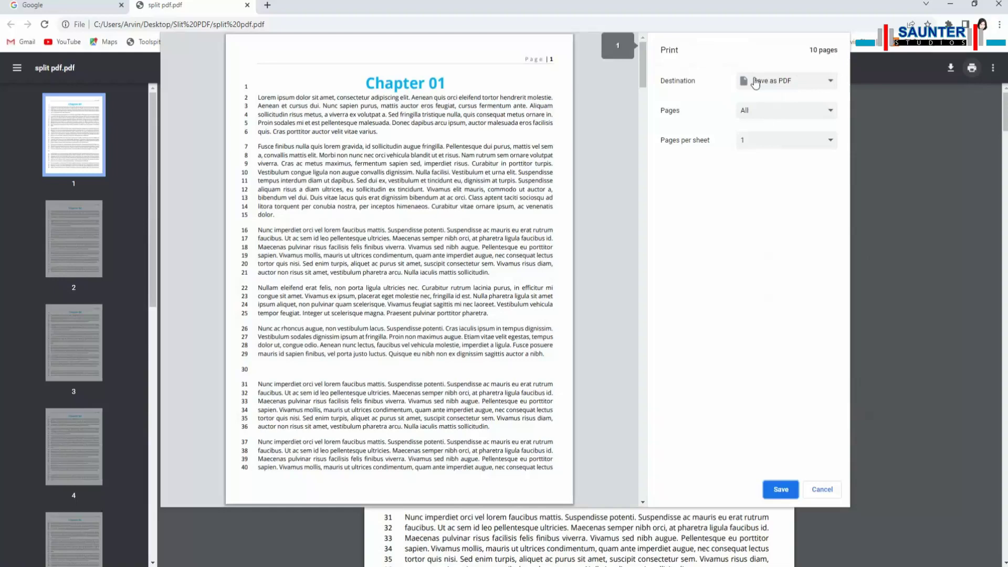
pyautogui.click(756, 111)
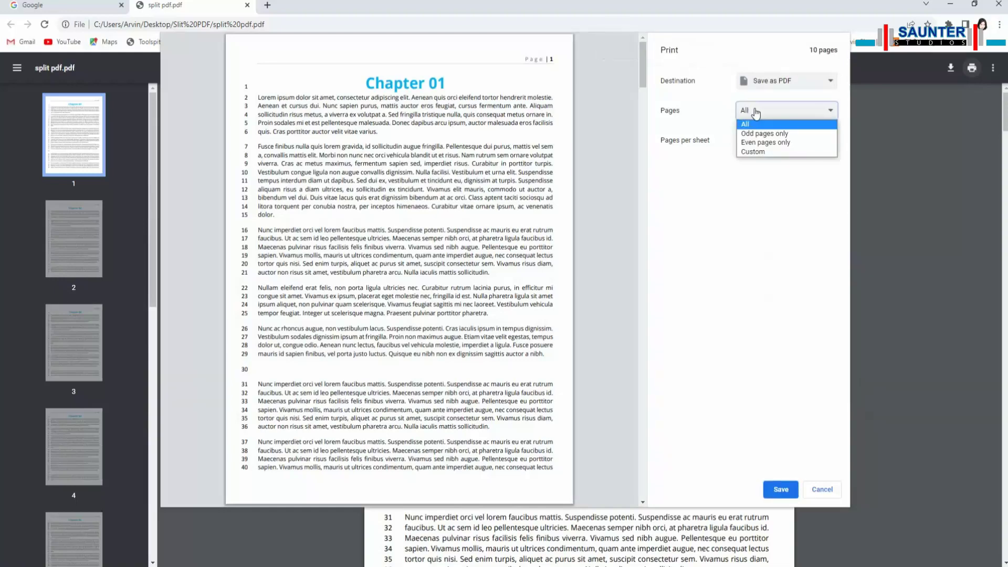
pyautogui.click(759, 138)
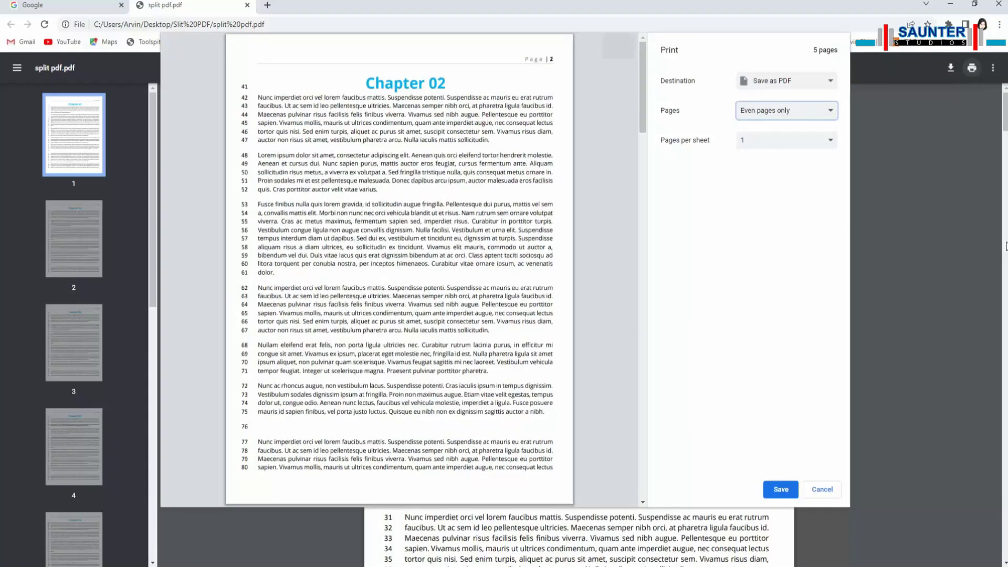
# Step: Save the even pages as 'split pdf Even Pages' in the Slit PDF folder, then minimize Chrome
pyautogui.click(782, 494)
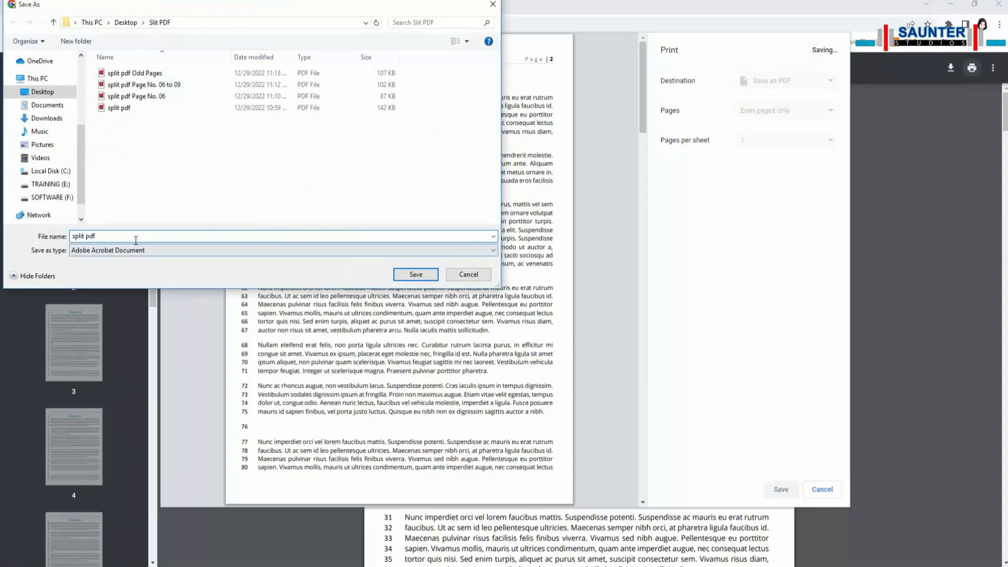
pyautogui.write('P')
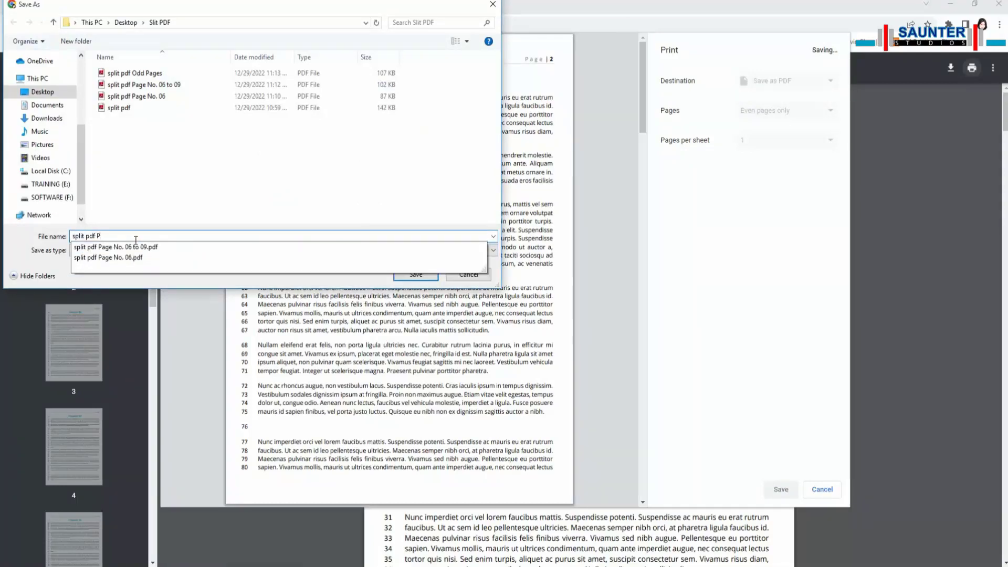
pyautogui.press('BackSpace')
pyautogui.write('Even Pages')
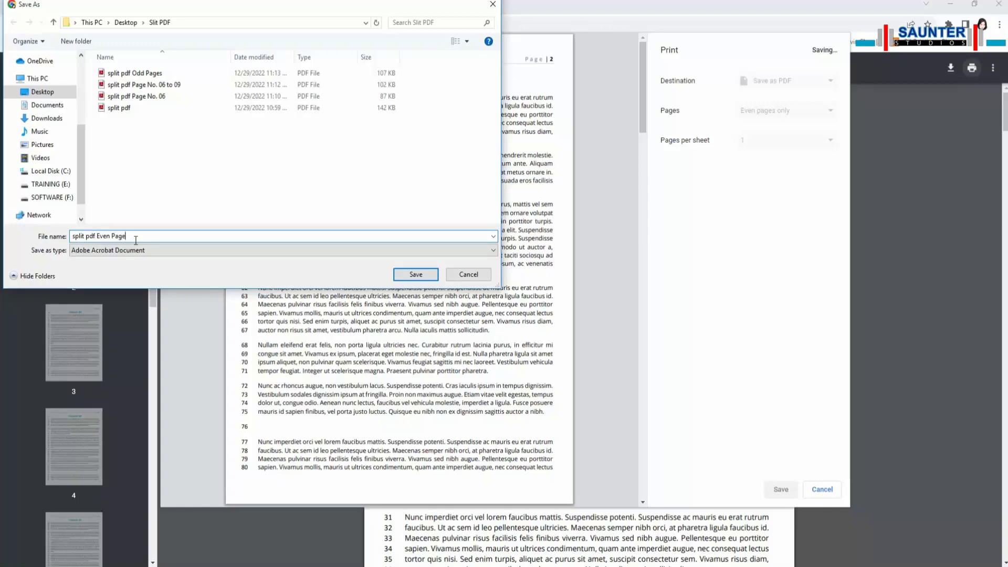
pyautogui.click(417, 274)
pyautogui.click(951, 4)
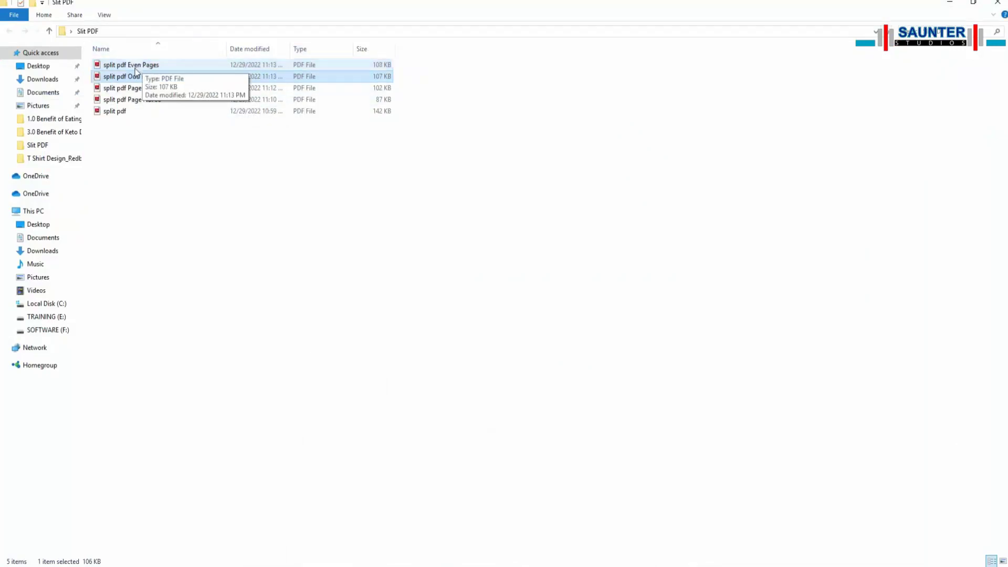
# Step: Open 'split pdf Even Pages' in Adobe Reader and scroll through Chapters 02, 04, 06, 08 and 10
pyautogui.doubleClick(150, 64)
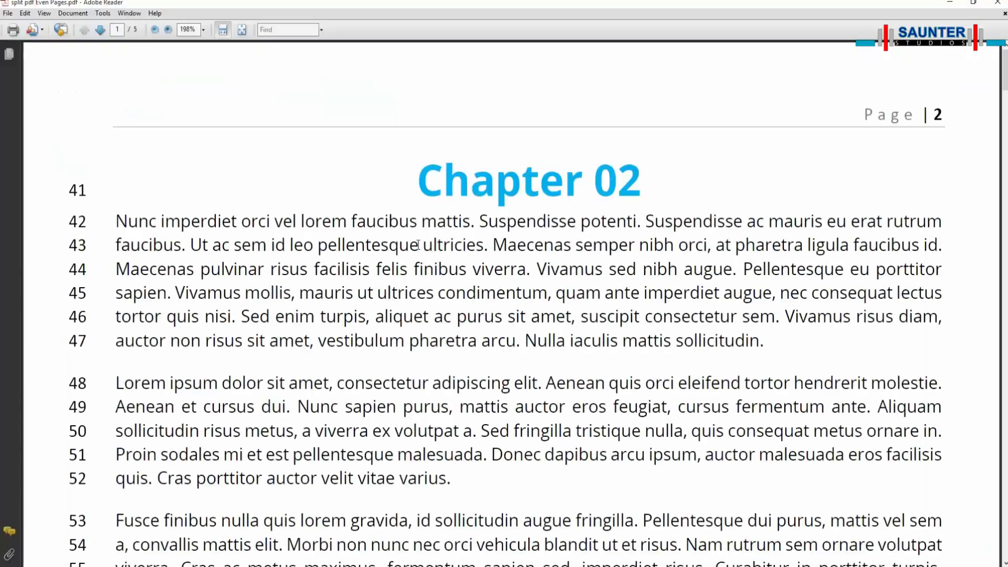
pyautogui.scroll(-20, 948, 196)
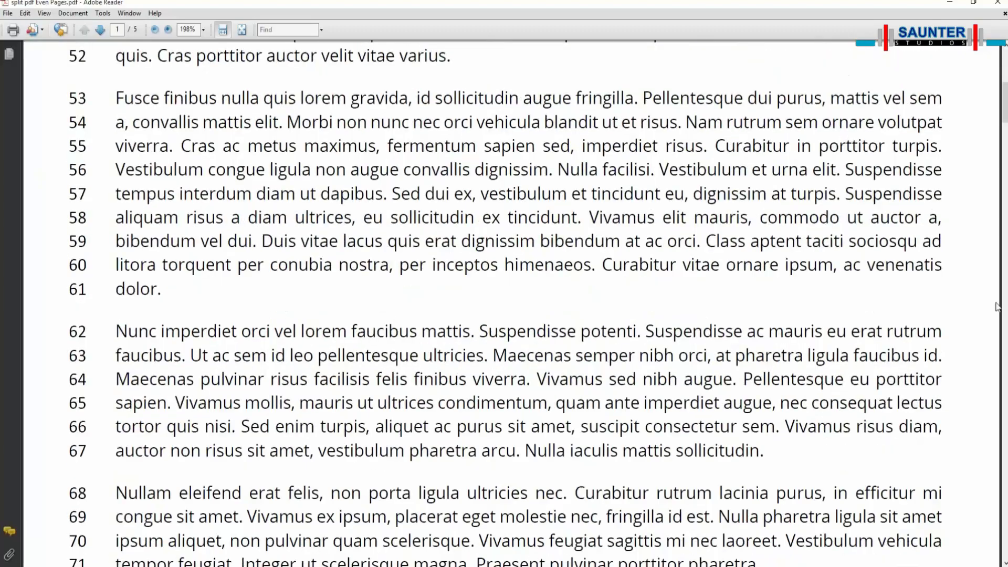
pyautogui.scroll(-20, 958, 355)
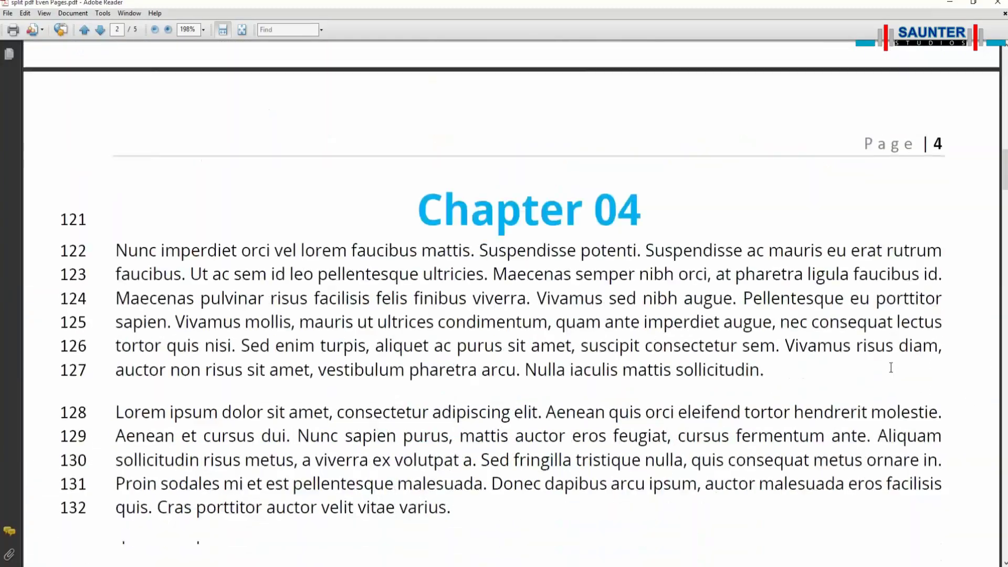
pyautogui.scroll(-20, 968, 414)
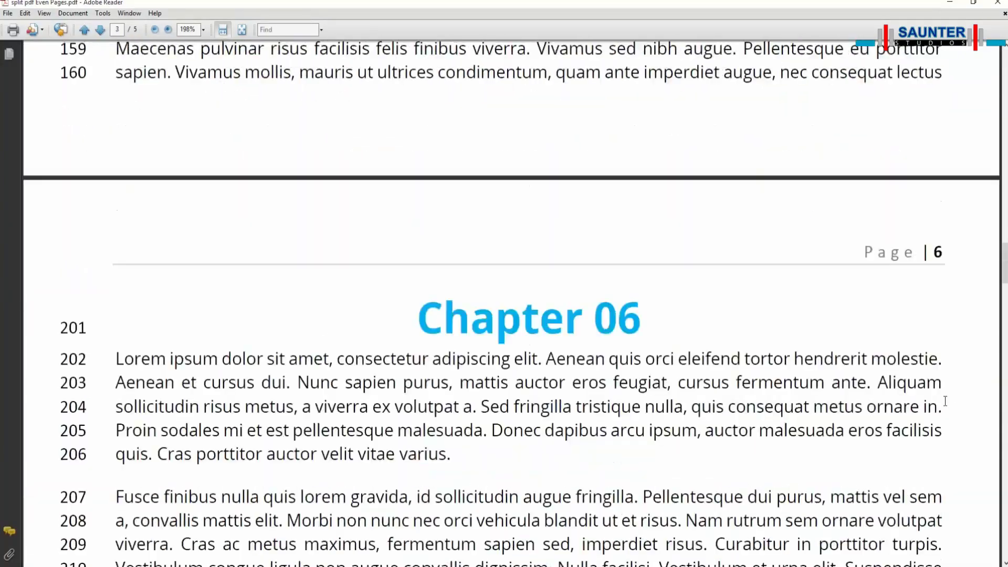
pyautogui.scroll(-20, 940, 387)
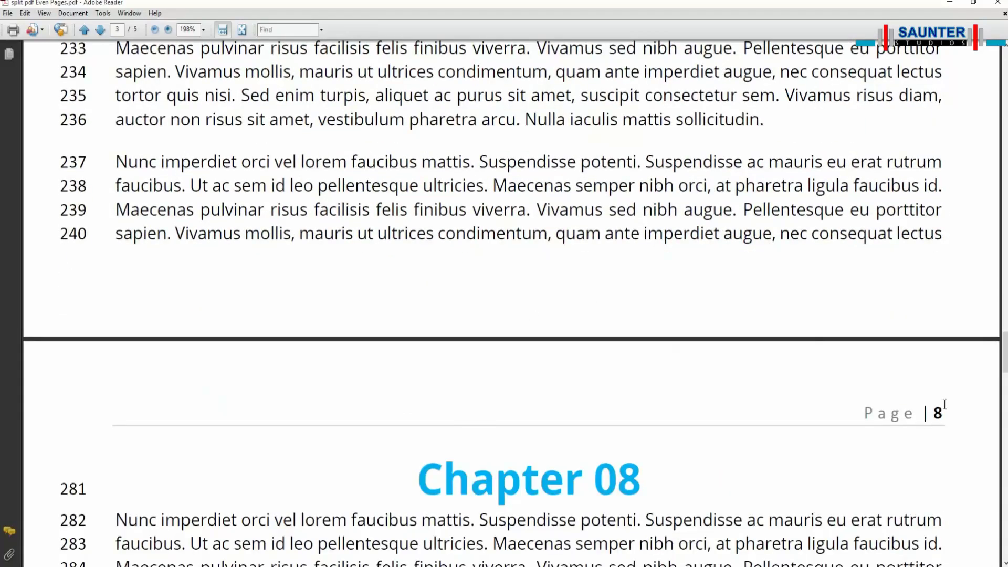
pyautogui.scroll(-10, 928, 356)
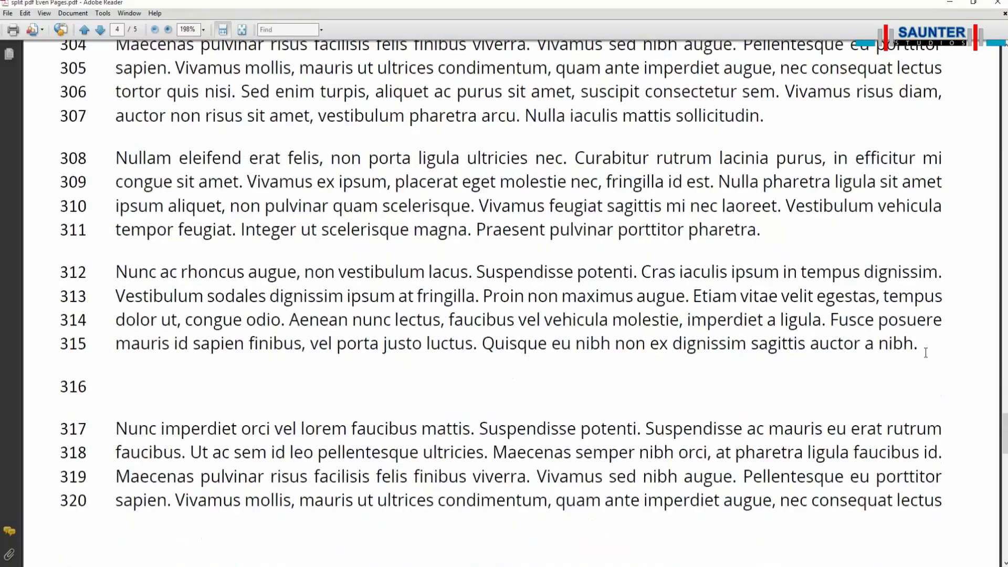
pyautogui.scroll(-20, 871, 273)
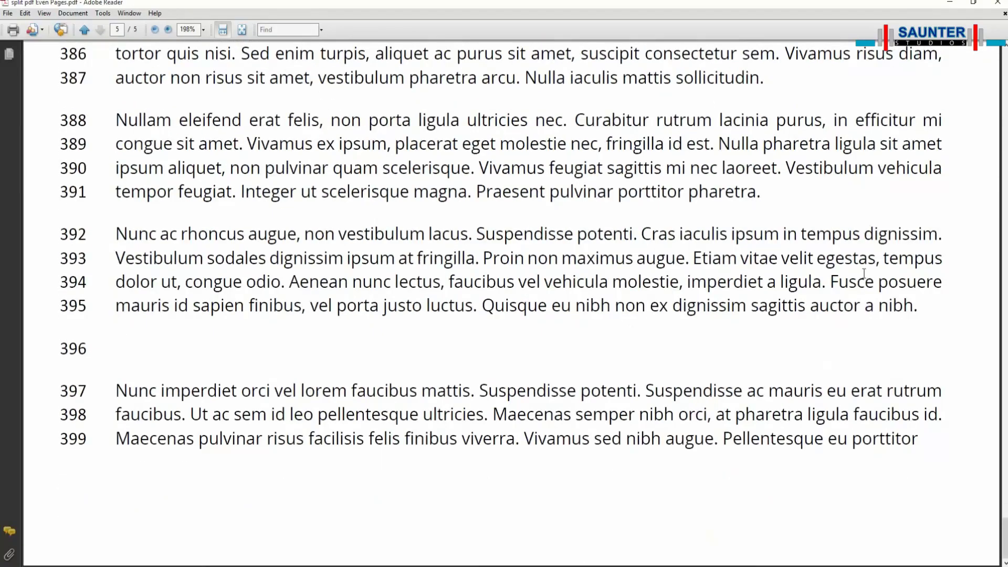
# Step: Close Adobe Reader to return to the Slit PDF folder showing all five PDFs
pyautogui.click(1000, 3)
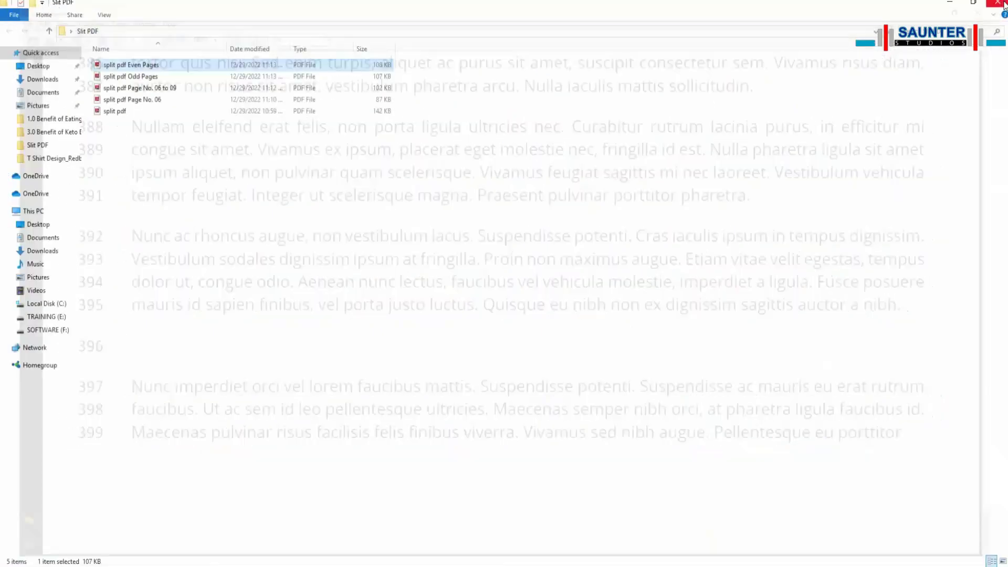